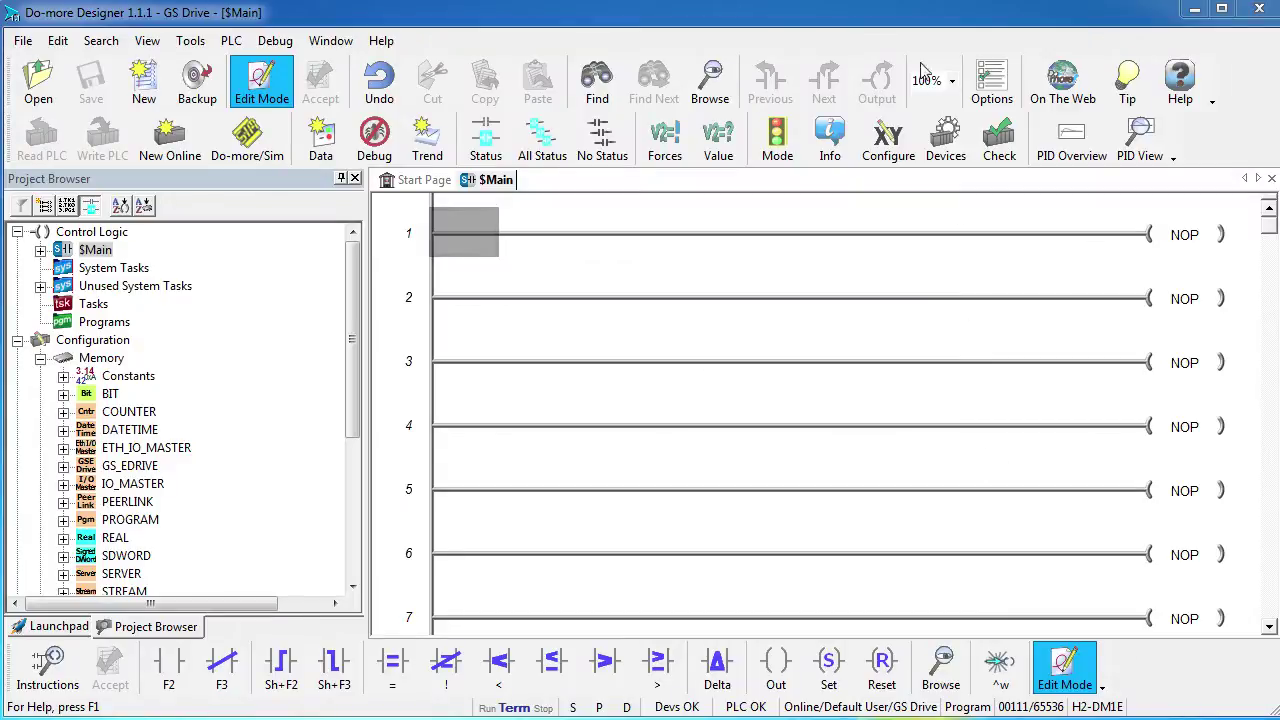
Open the System Configuration dialog for the H2-DM1E CPU.
click(888, 145)
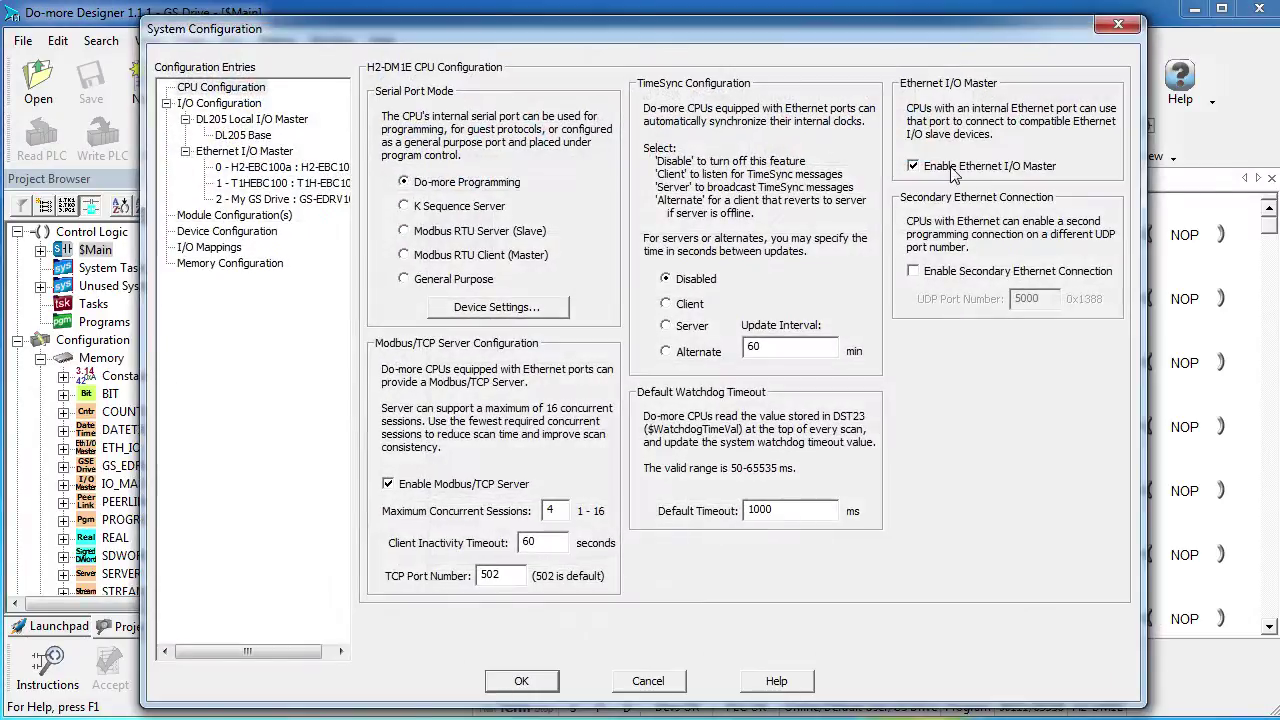
Review the Ethernet I/O Master slaves, including My GS Drive, and close the configuration.
click(237, 152)
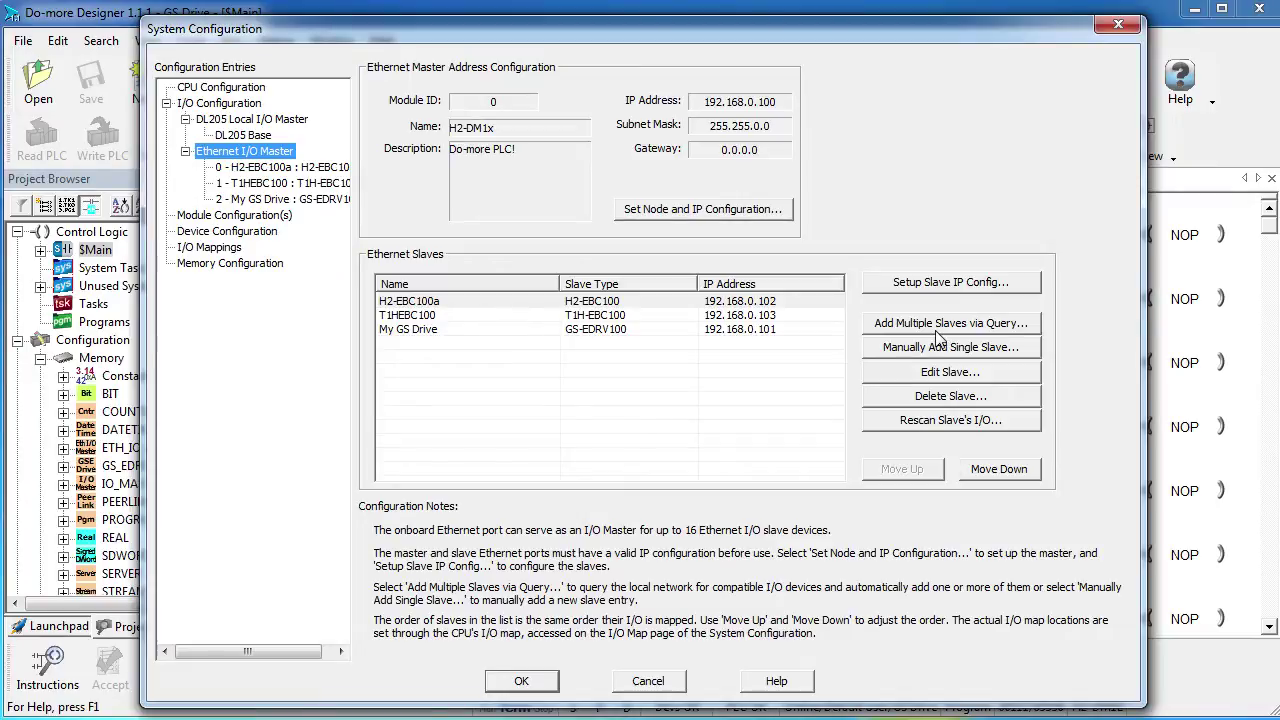
click(515, 690)
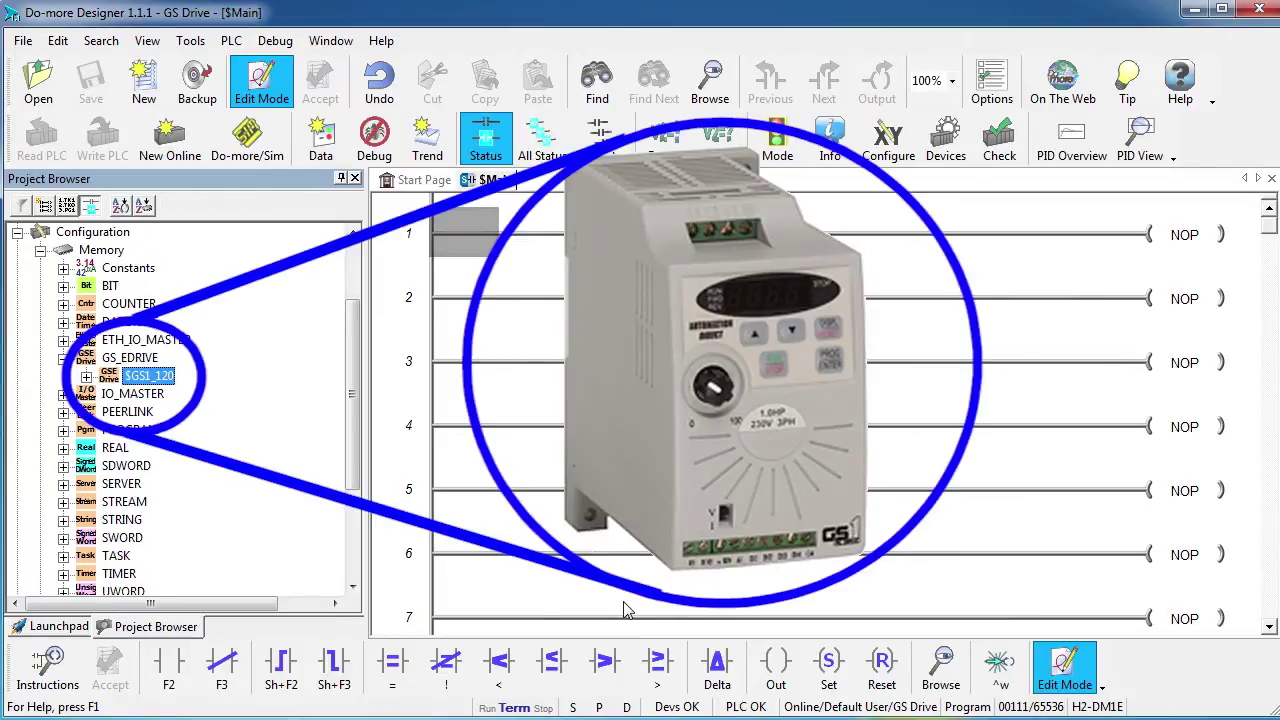
click(101, 232)
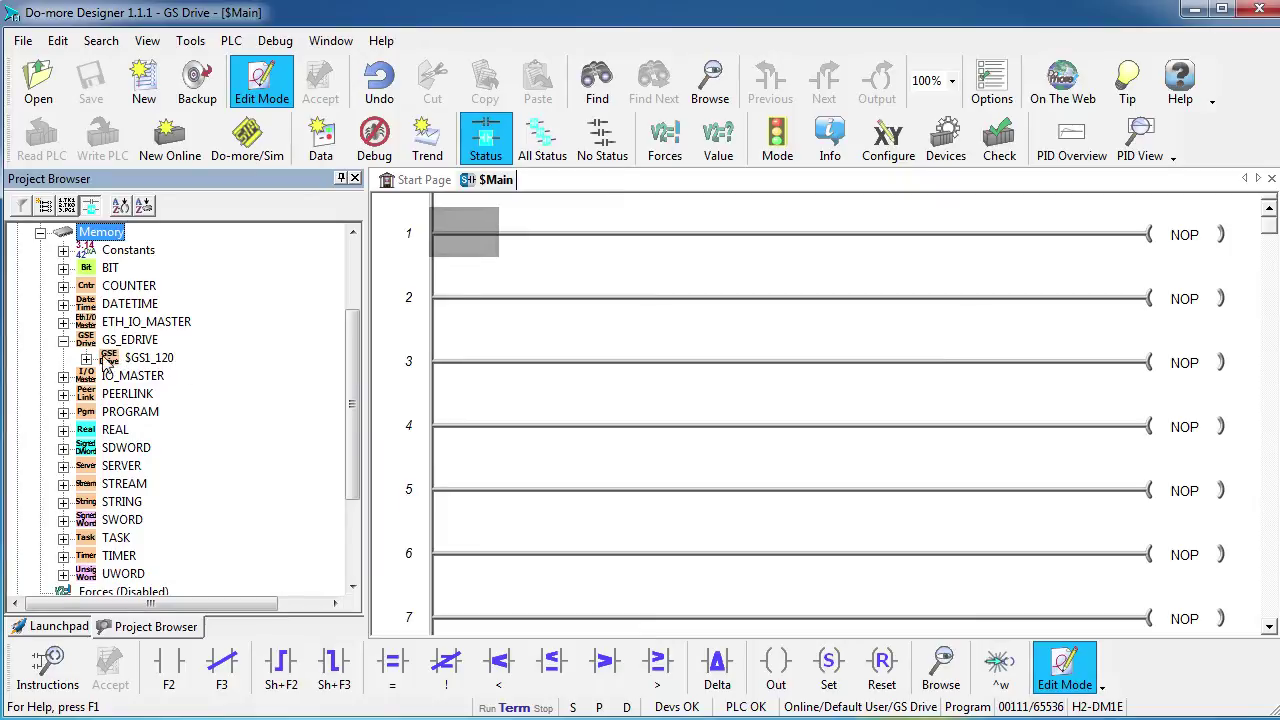
click(87, 358)
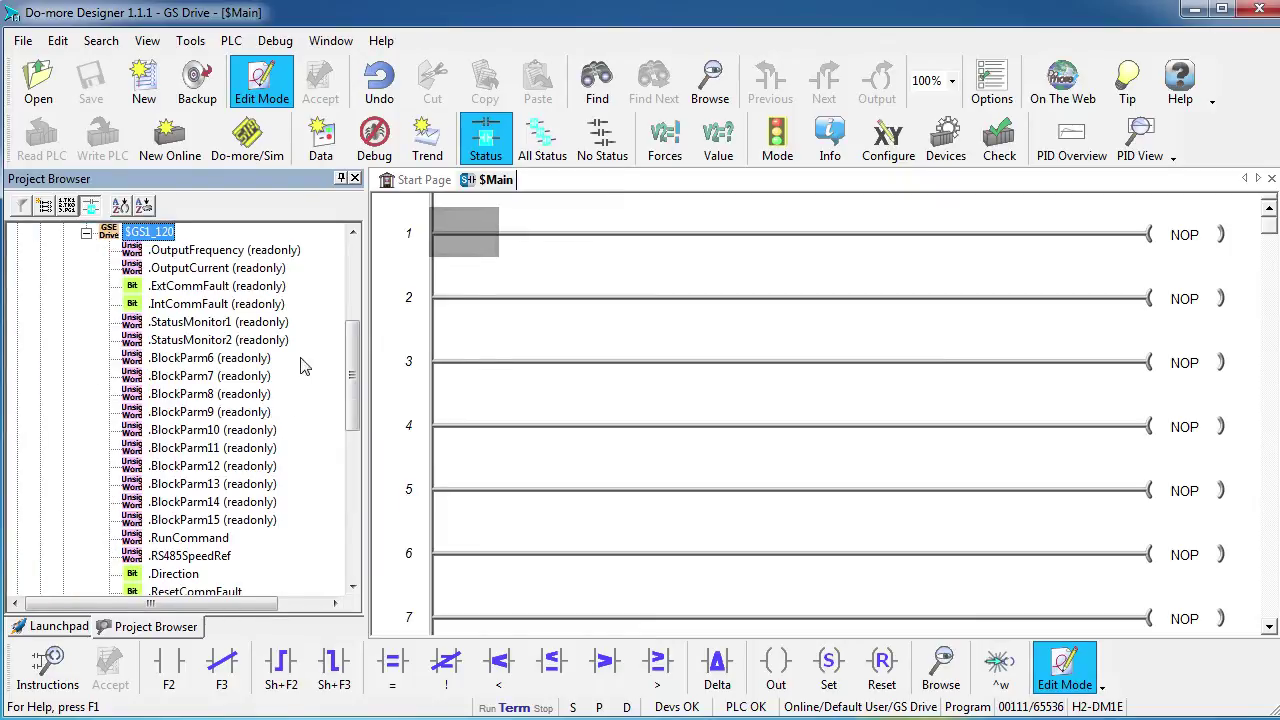
drag(353, 362, 355, 398)
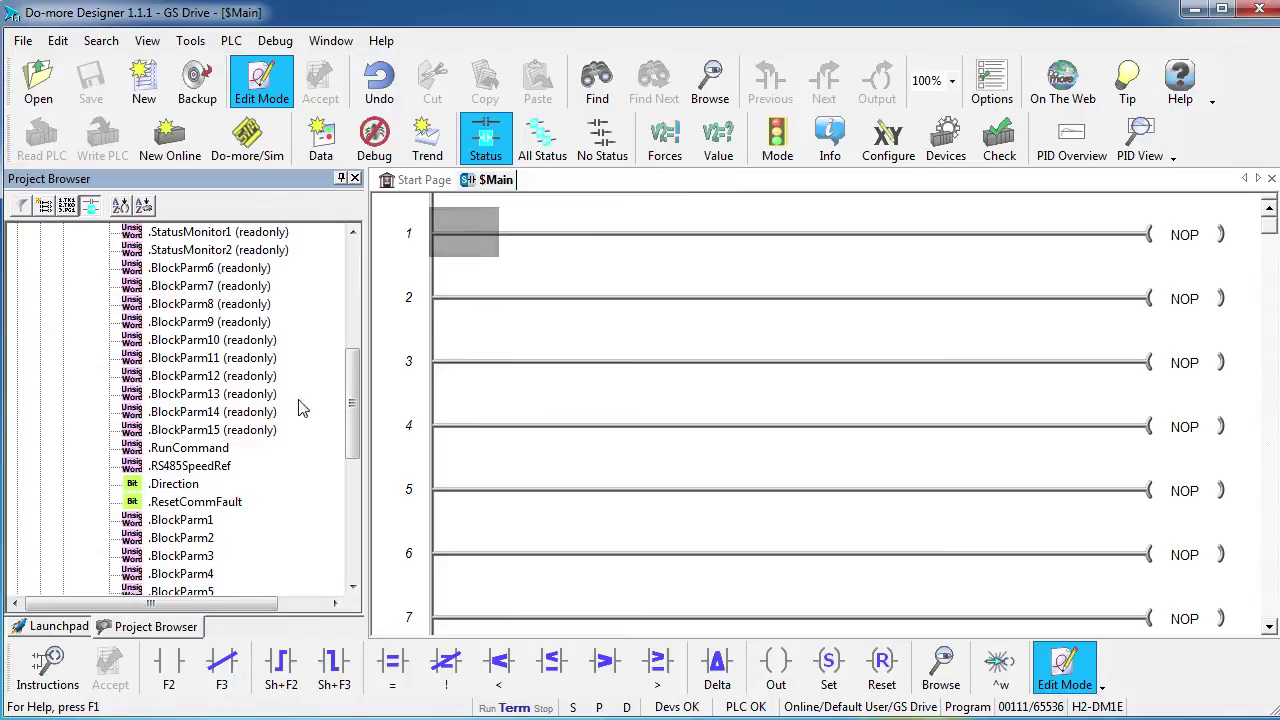
drag(357, 414, 357, 362)
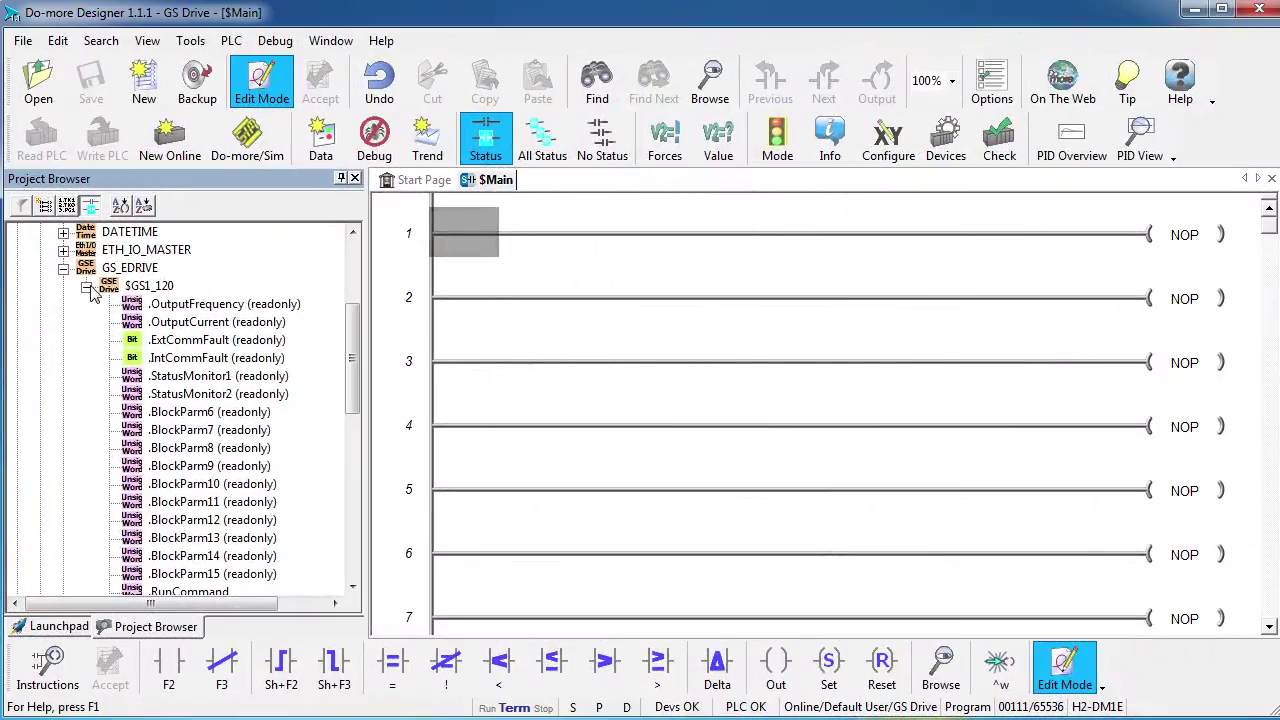
click(86, 286)
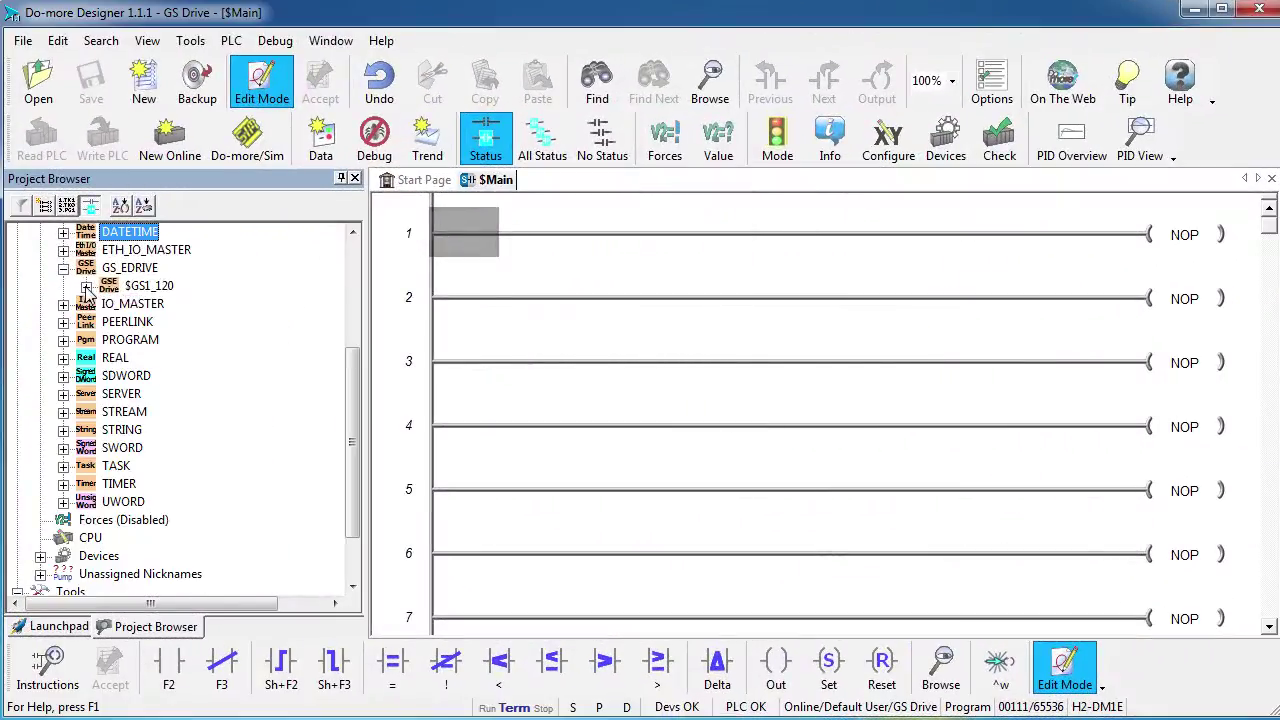
Open a data view and add $GS1_120.OutputFrequency and $GS1_120.RunCommand to it.
click(324, 141)
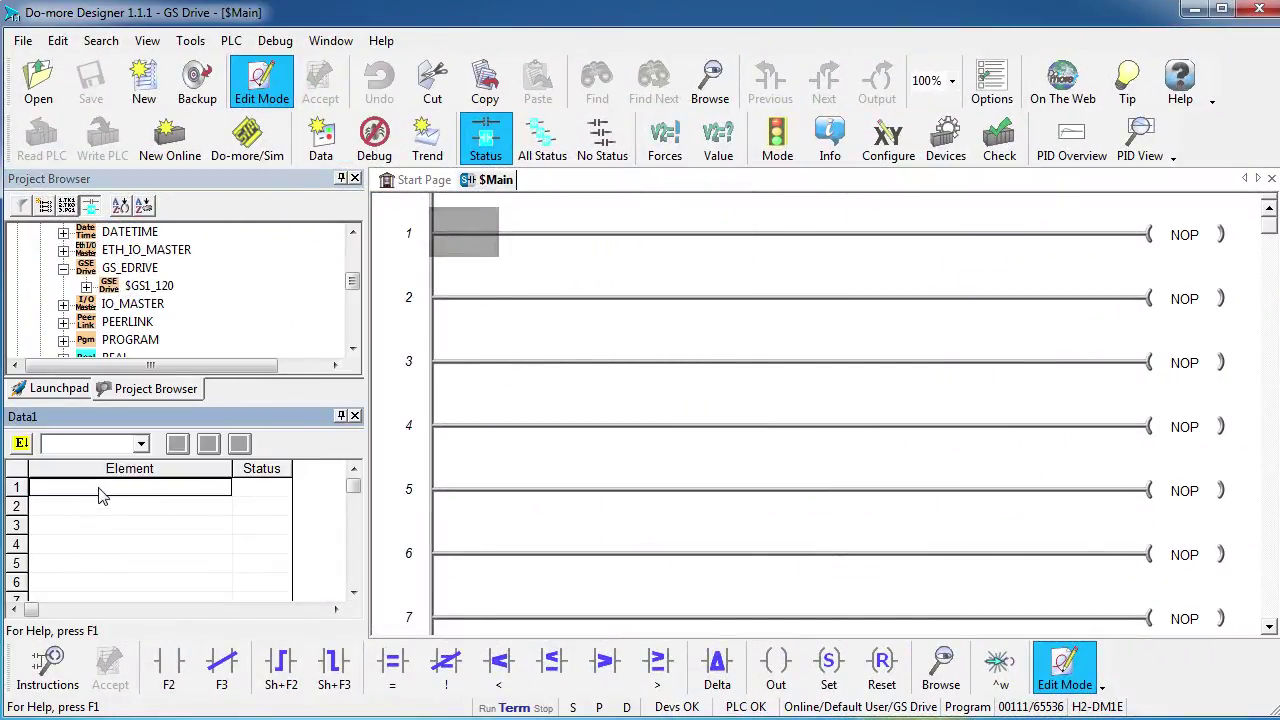
text($GS)
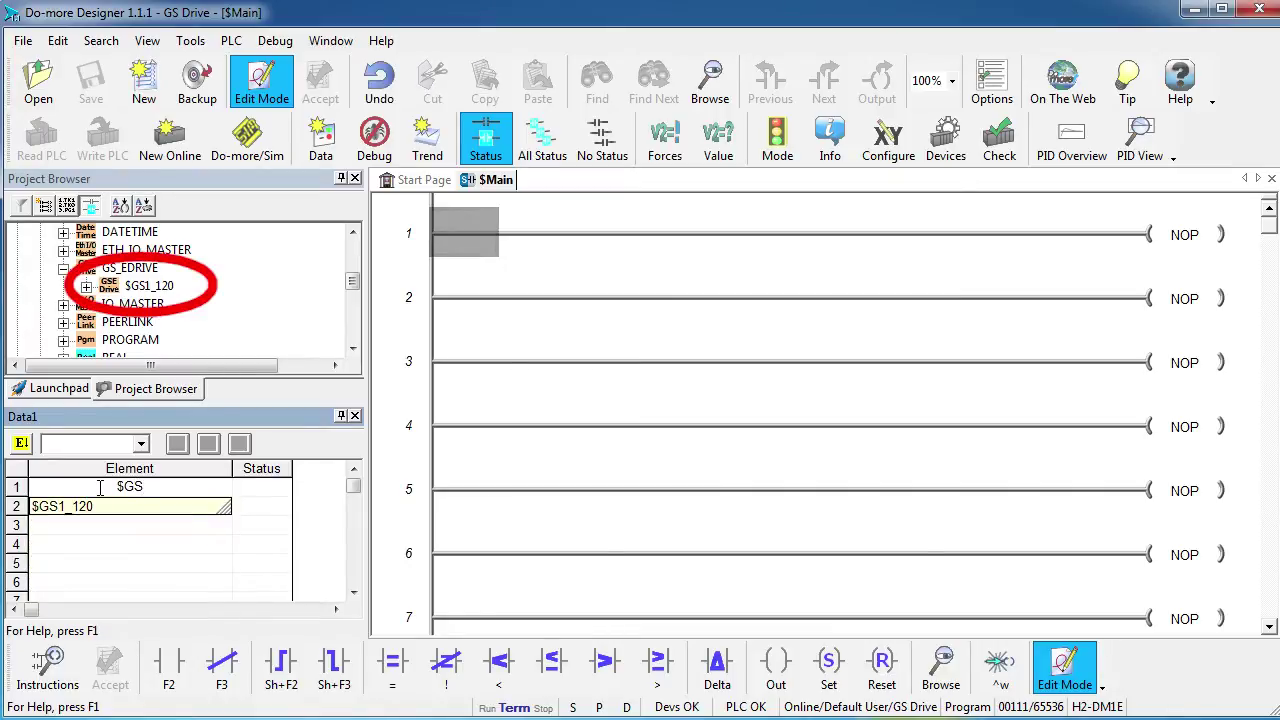
key(Down)
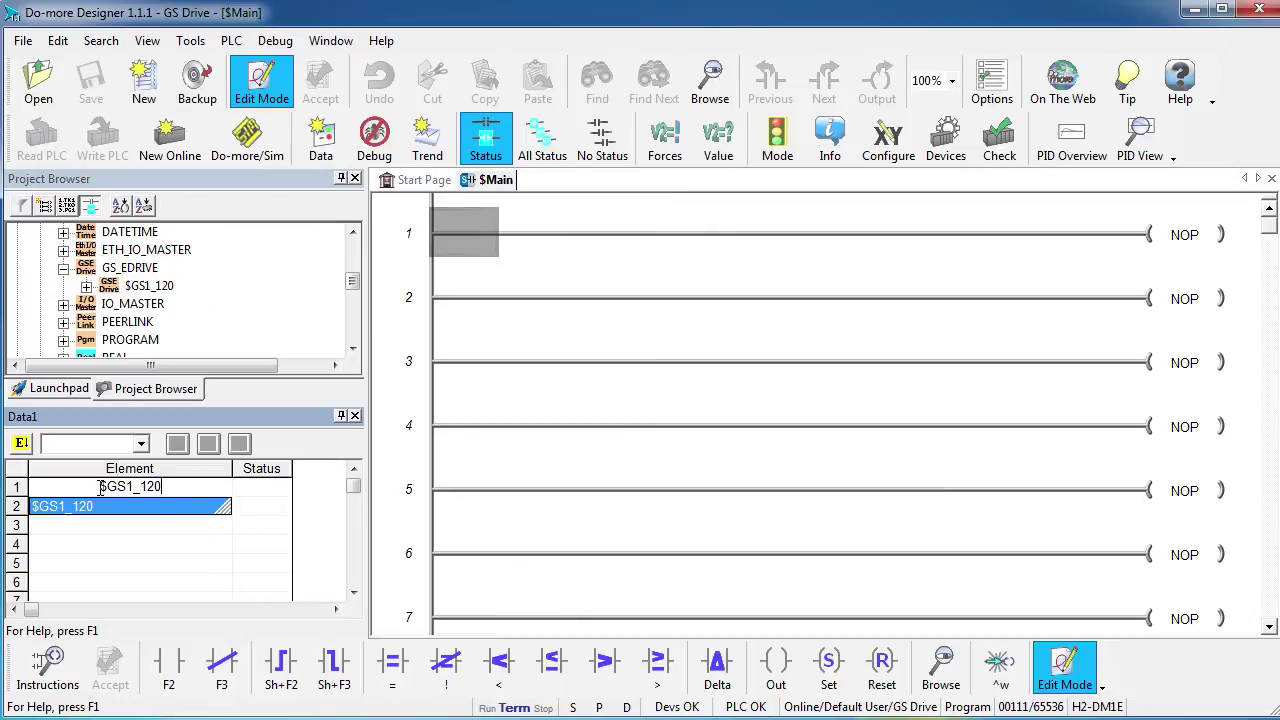
text(.out)
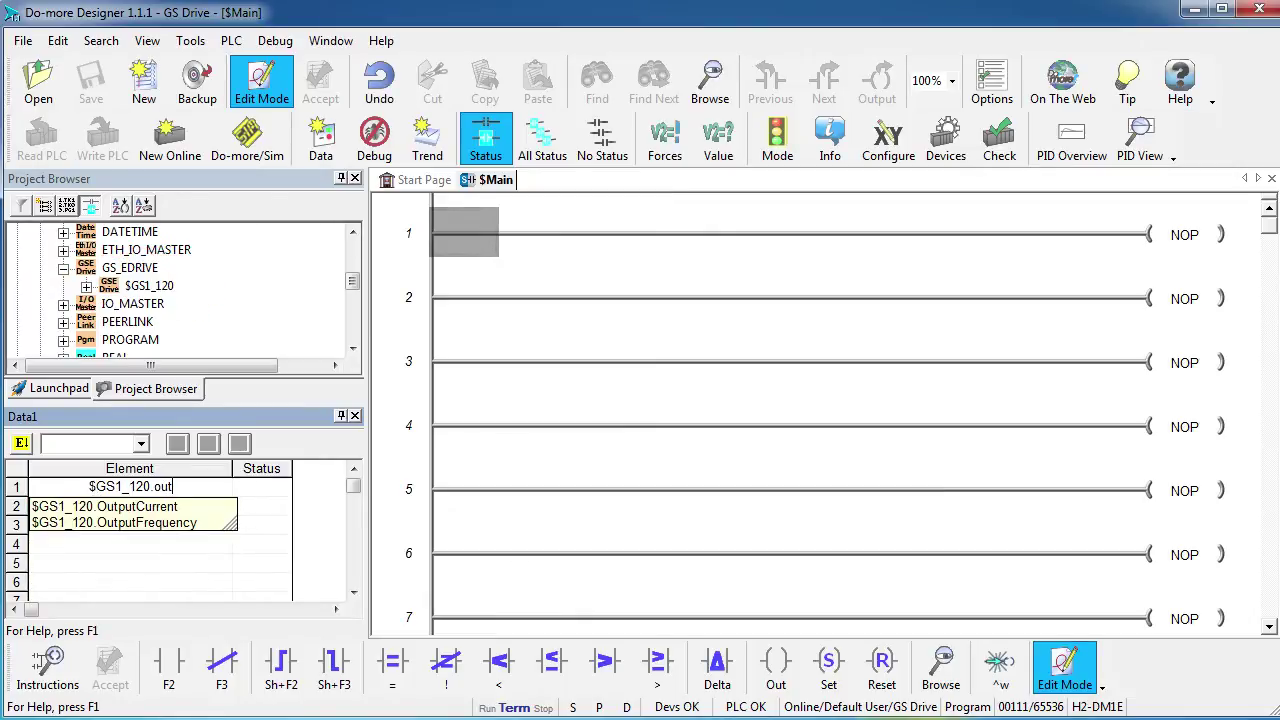
key(Down)
key(Return)
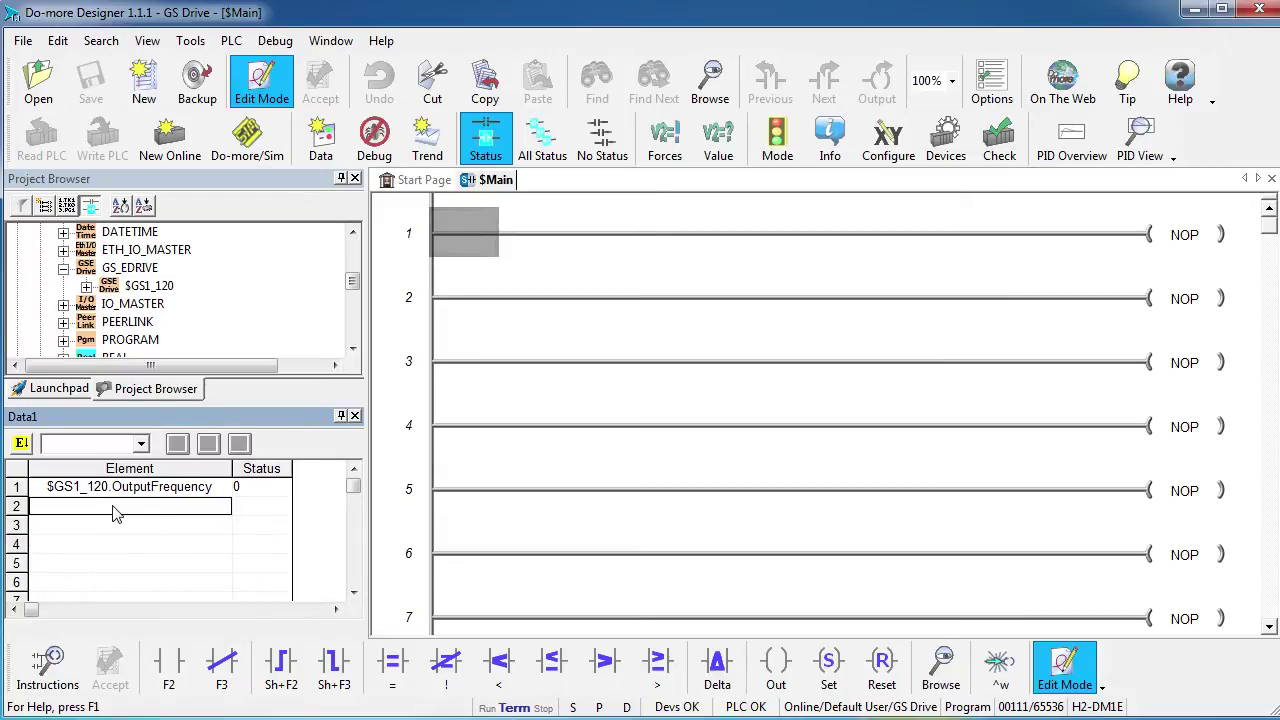
text($GS)
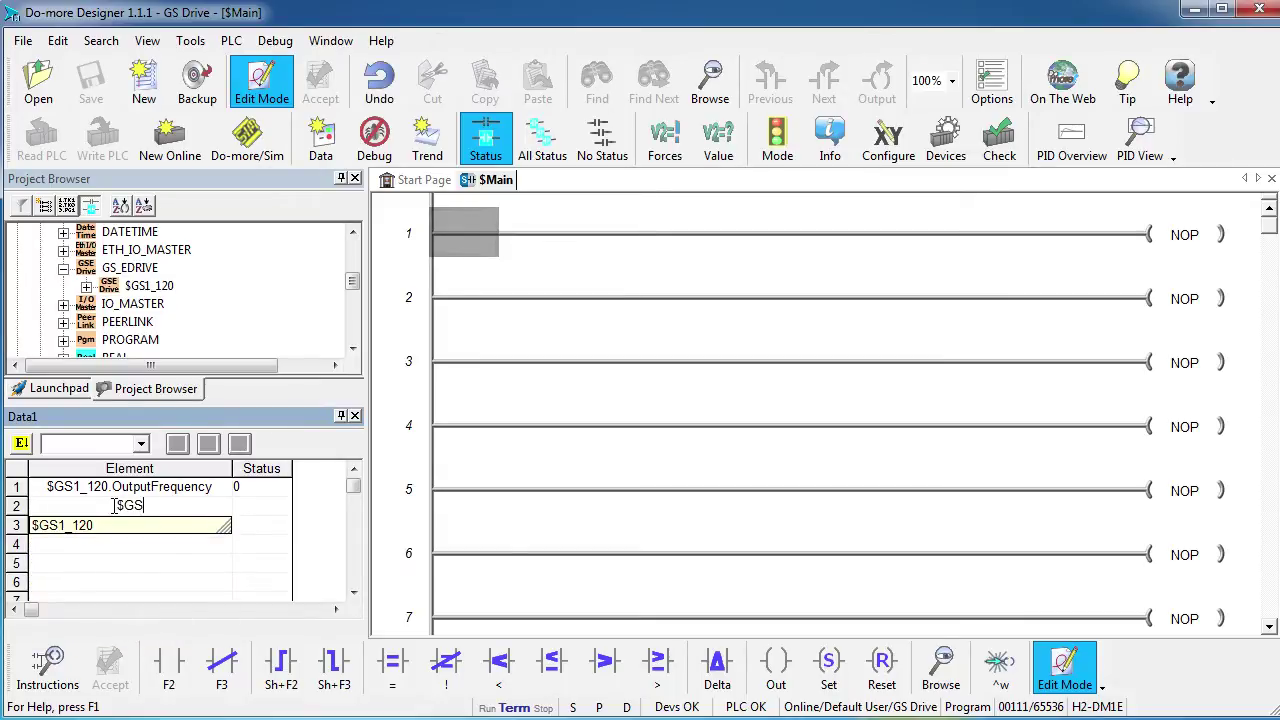
text(1_120.)
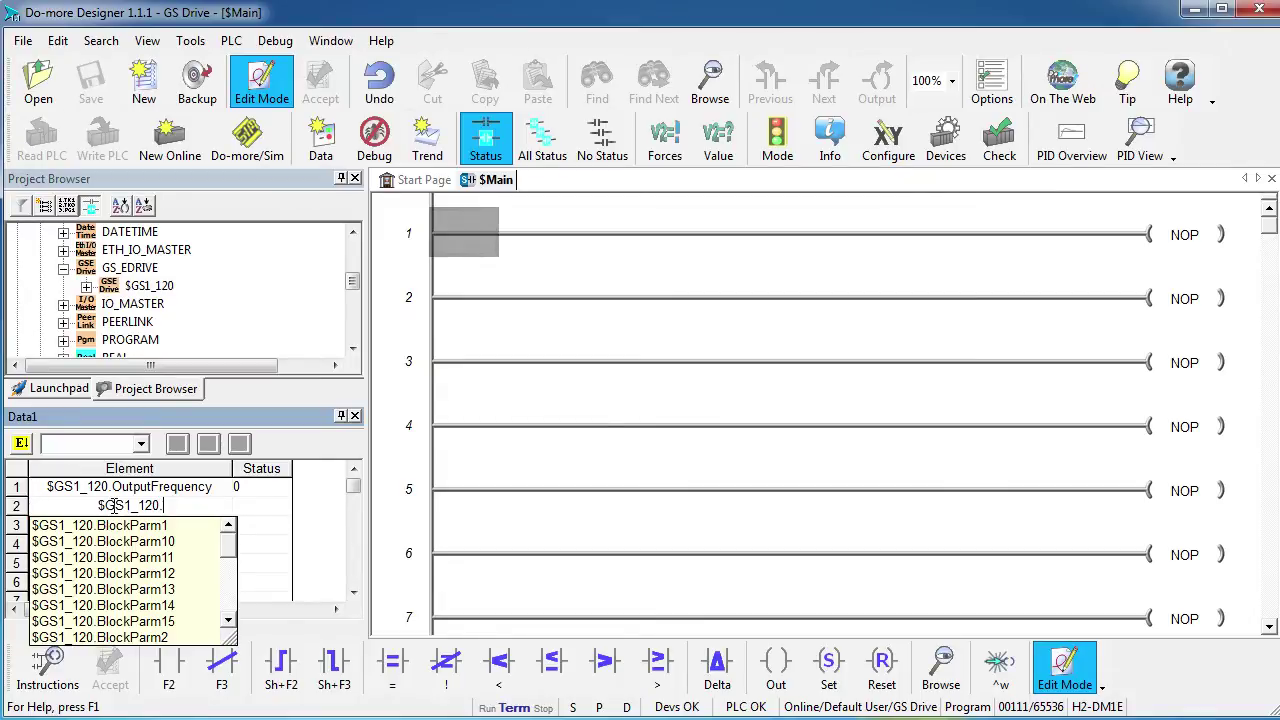
text(RunCommand)
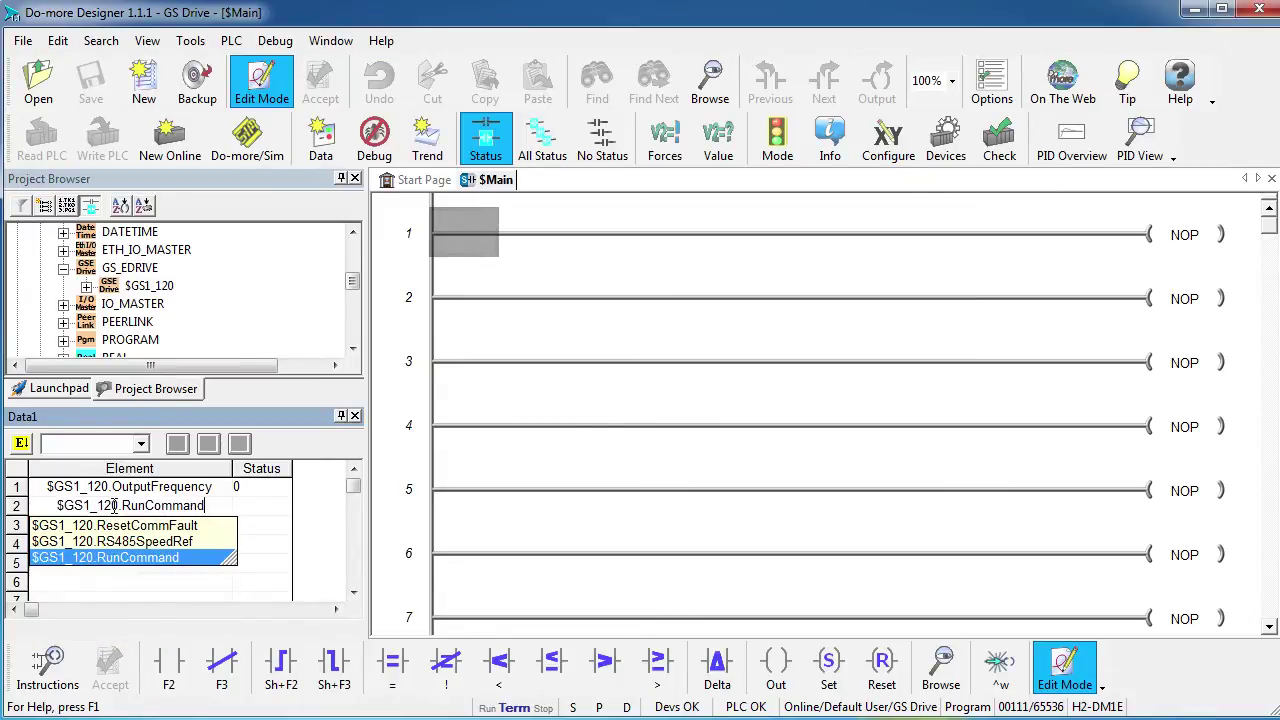
key(Return)
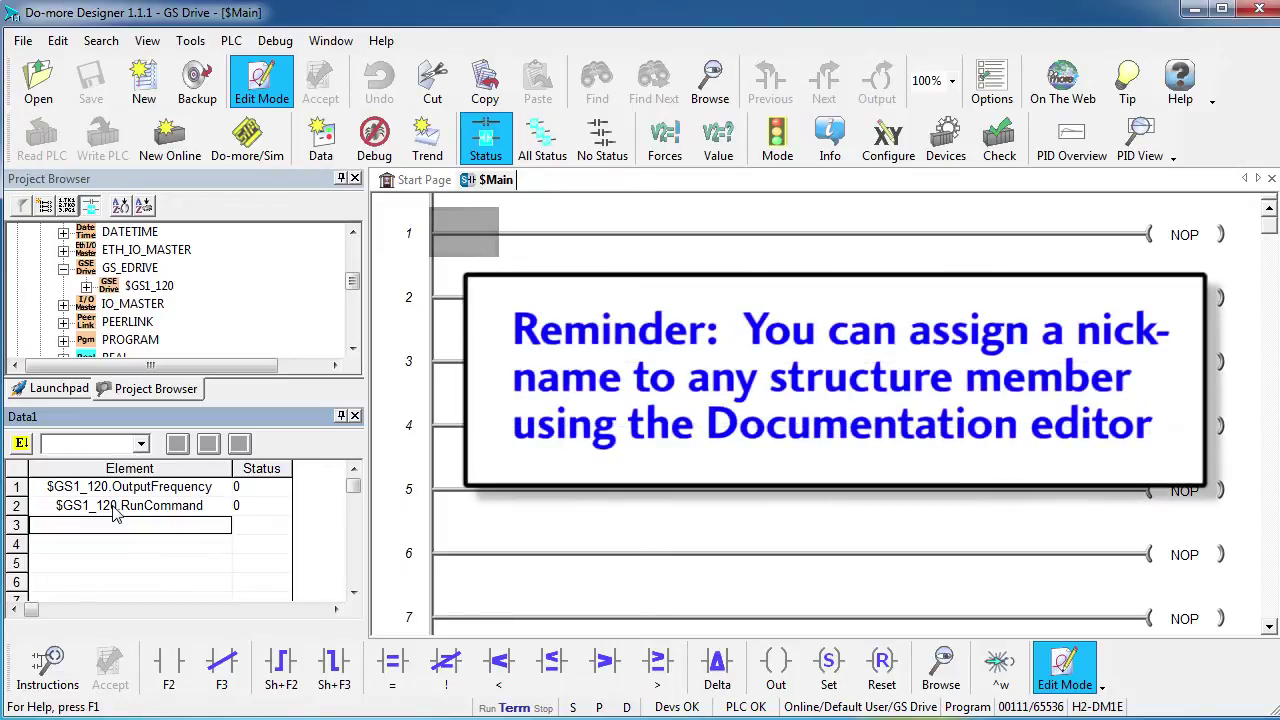
Add $GS1_120.RS485SpeedRef and $GS1_120.Direction to the watch list.
text($GS)
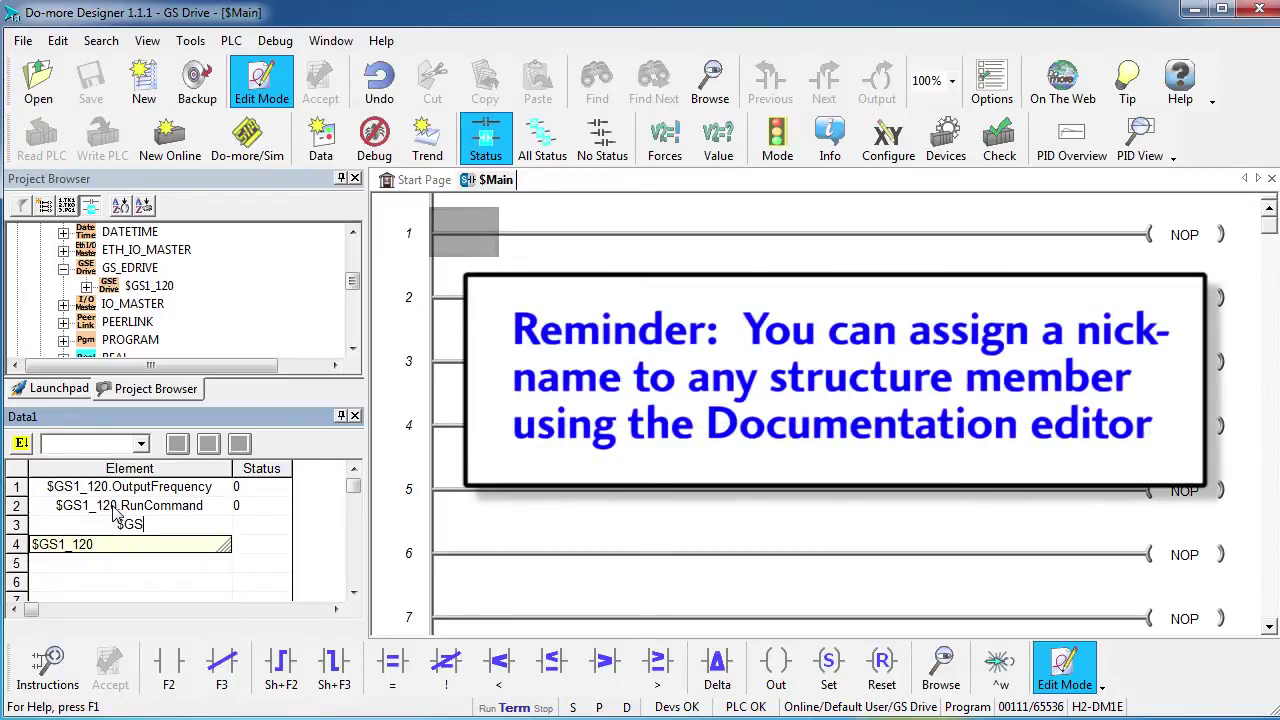
key(Down)
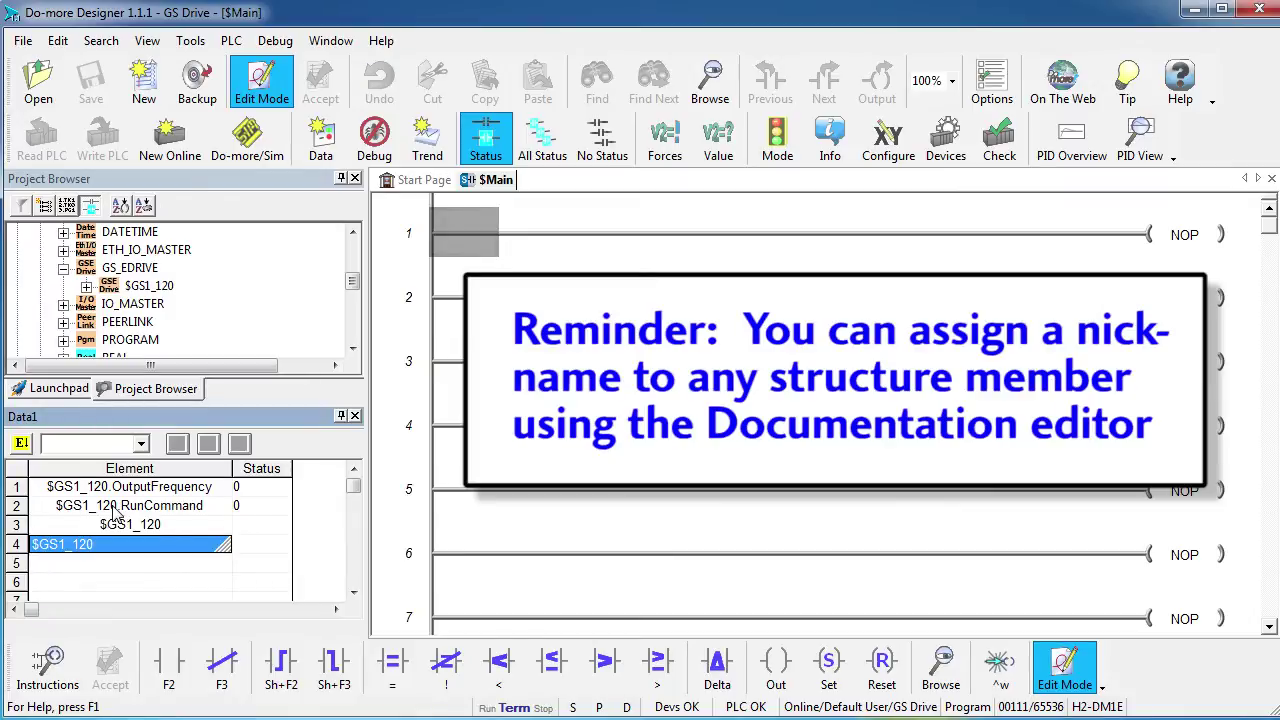
text(.)
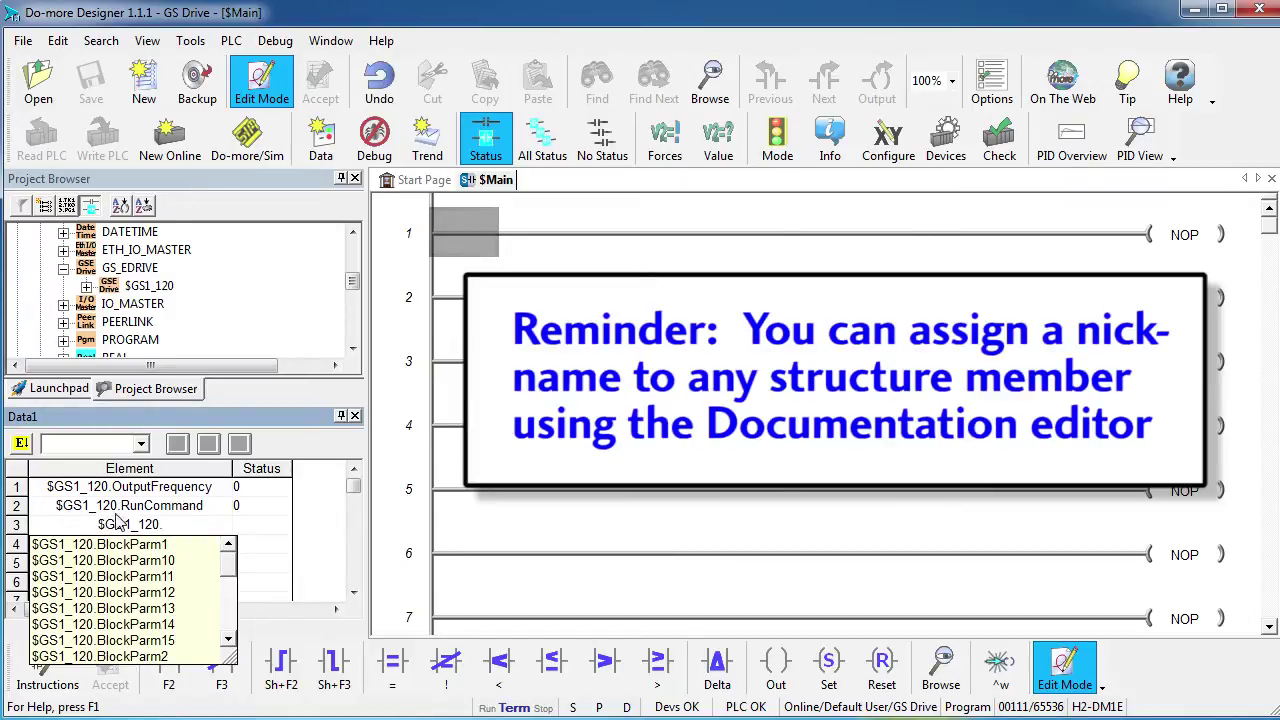
drag(229, 572, 228, 616)
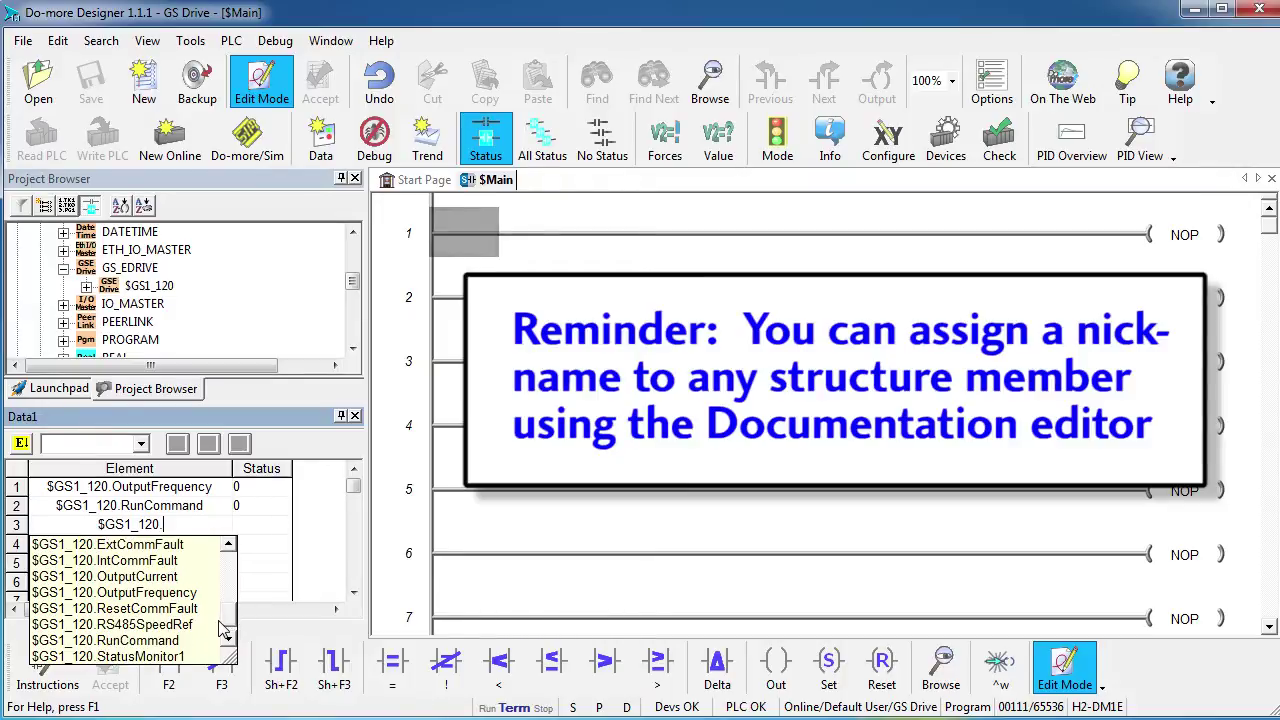
click(158, 627)
key(Return)
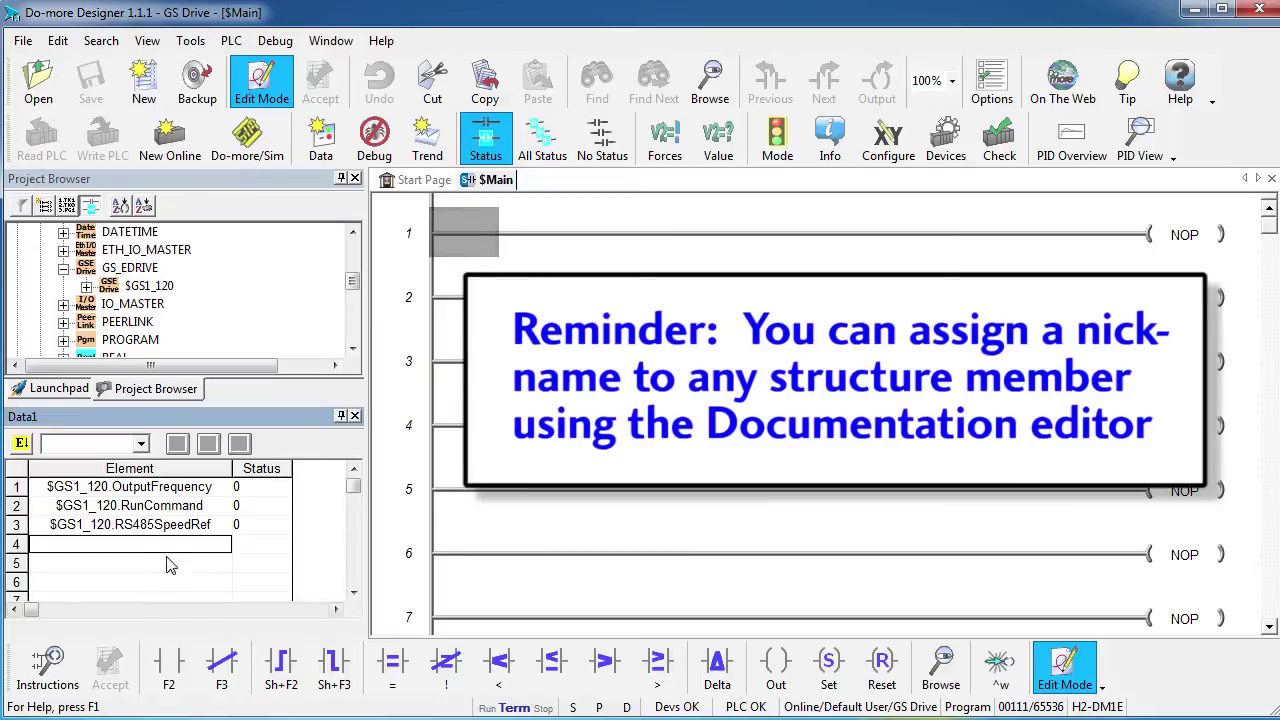
text($gs)
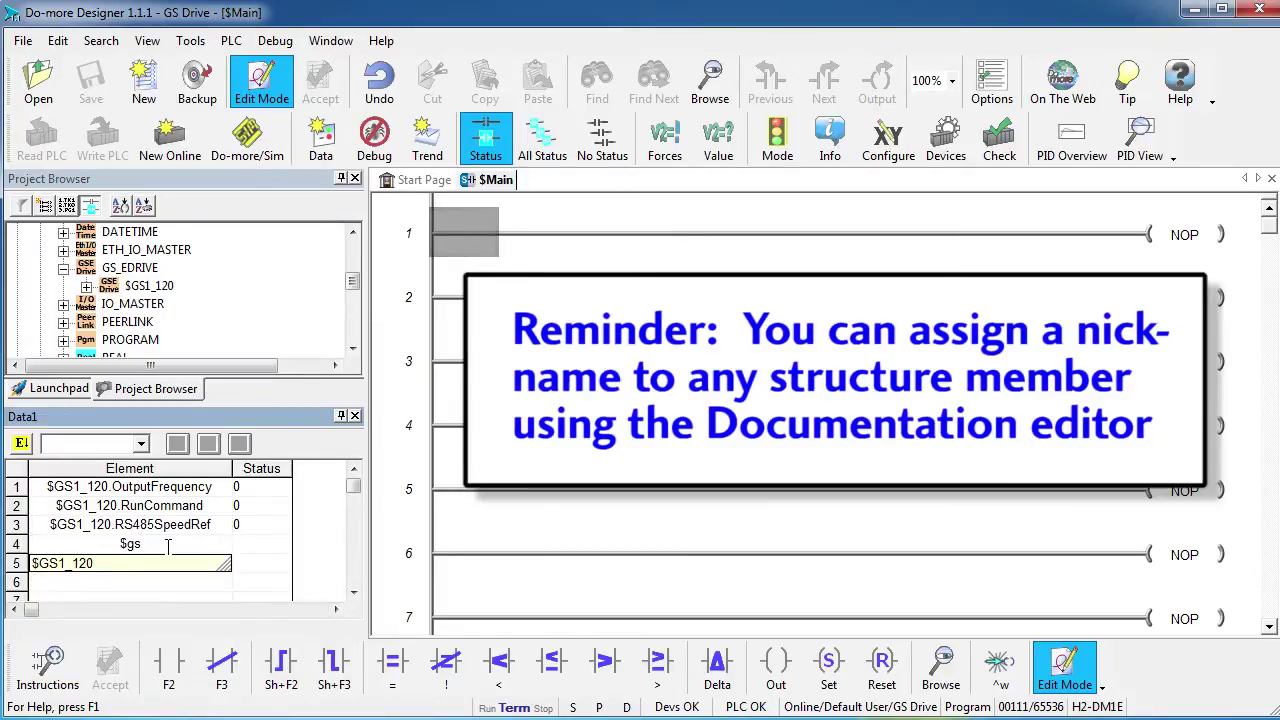
key(Down)
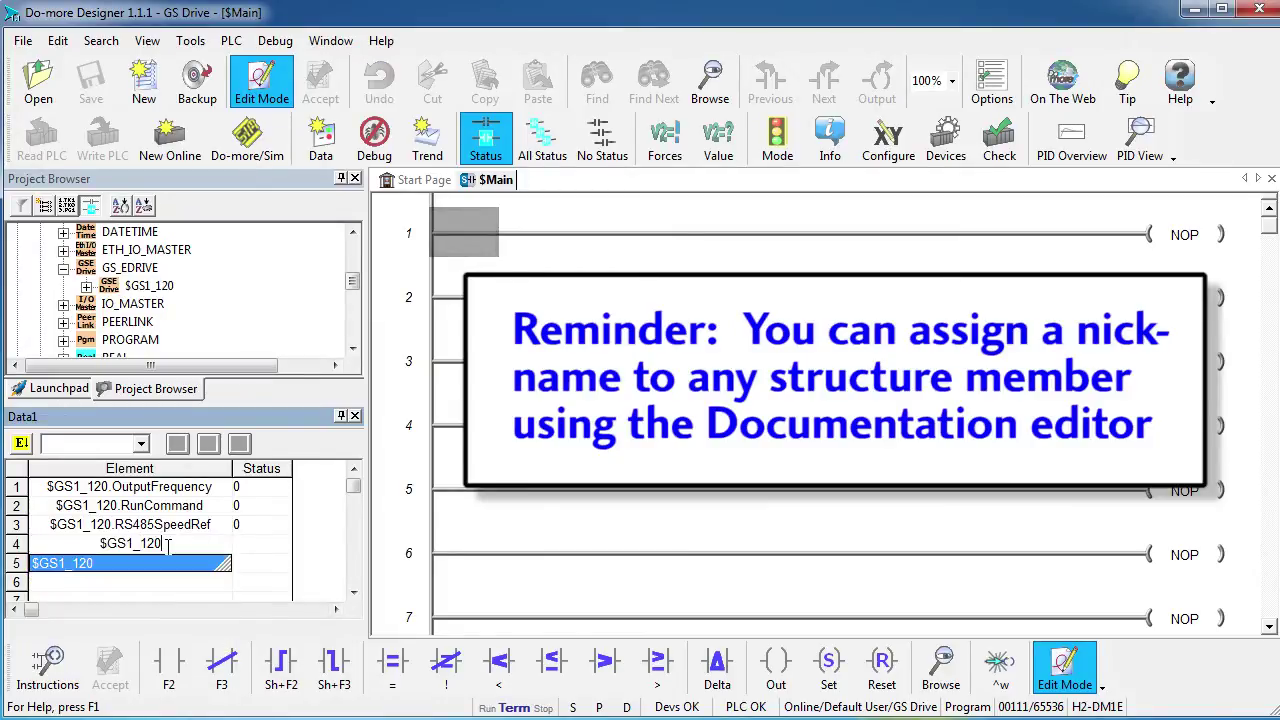
text(.di)
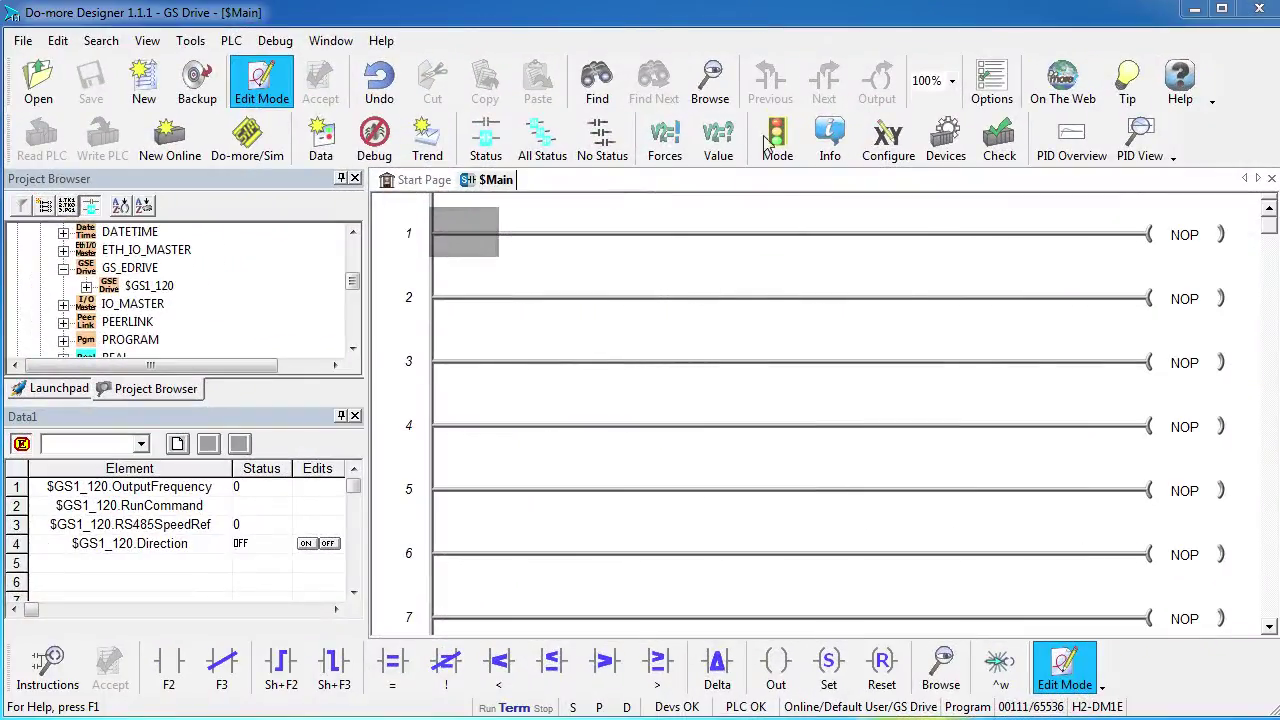
Switch the PLC to Run mode and write 500 to RS485SpeedRef.
click(782, 148)
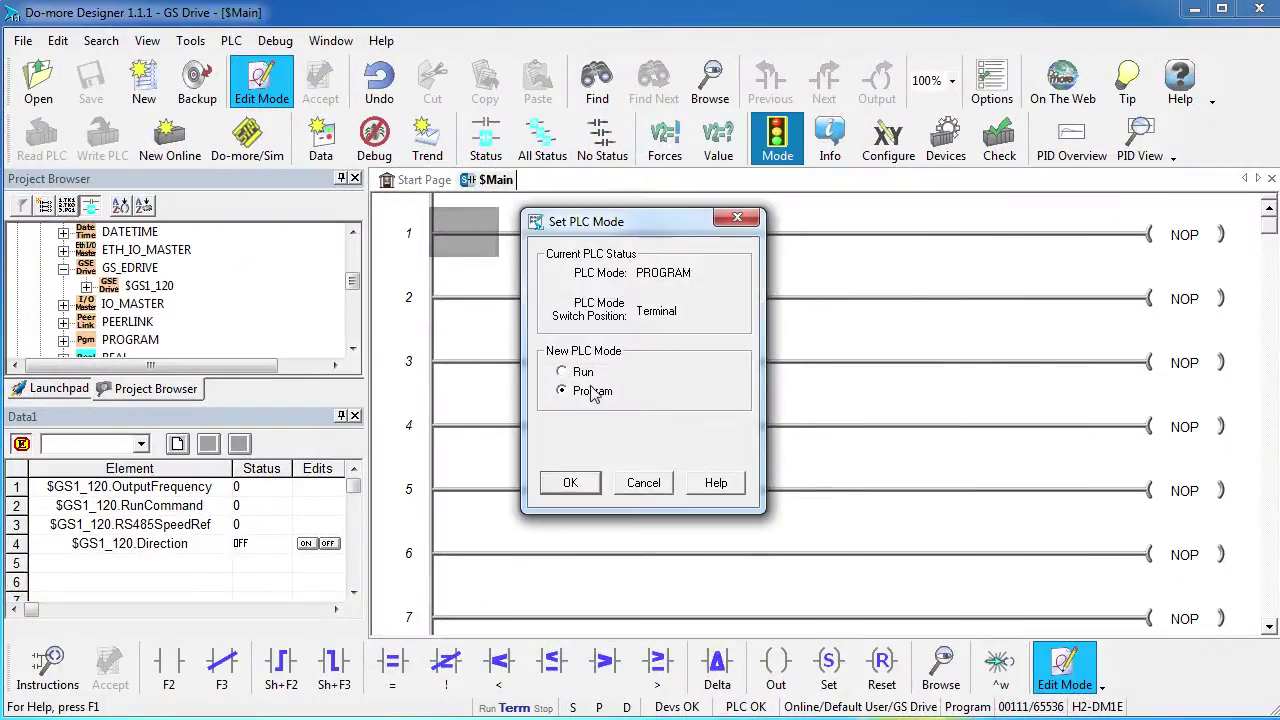
click(576, 373)
click(568, 477)
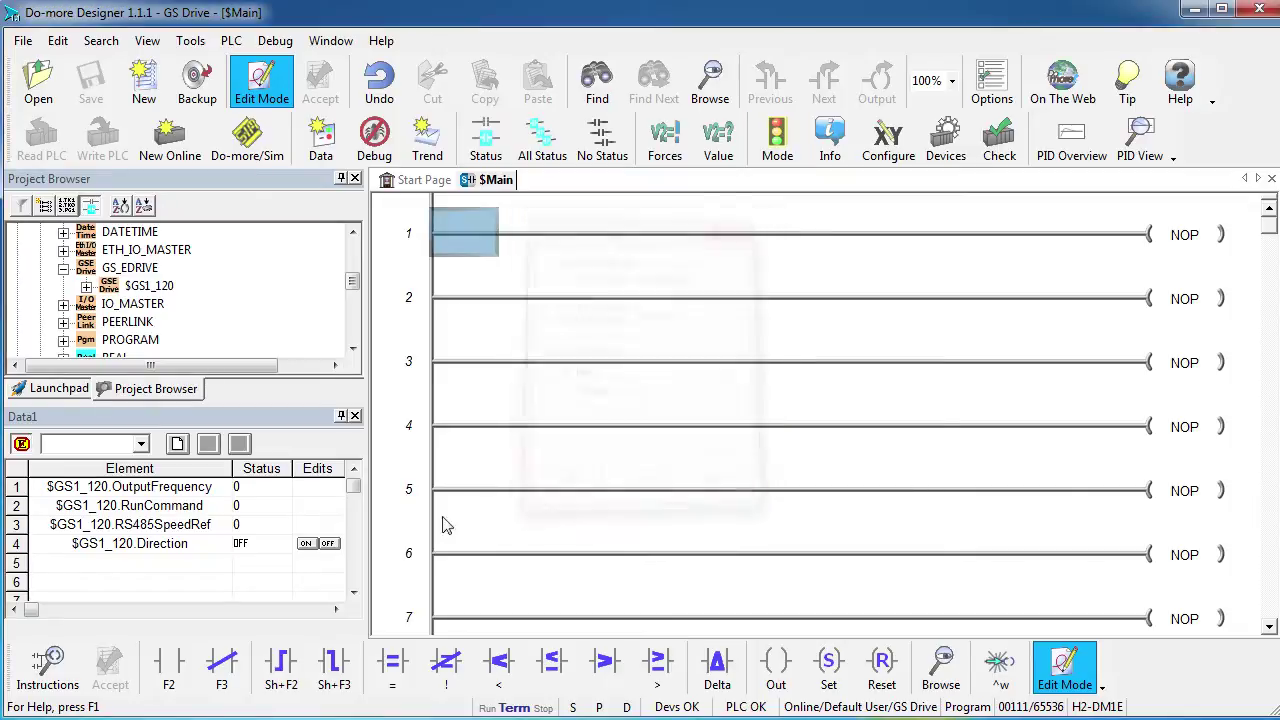
click(323, 534)
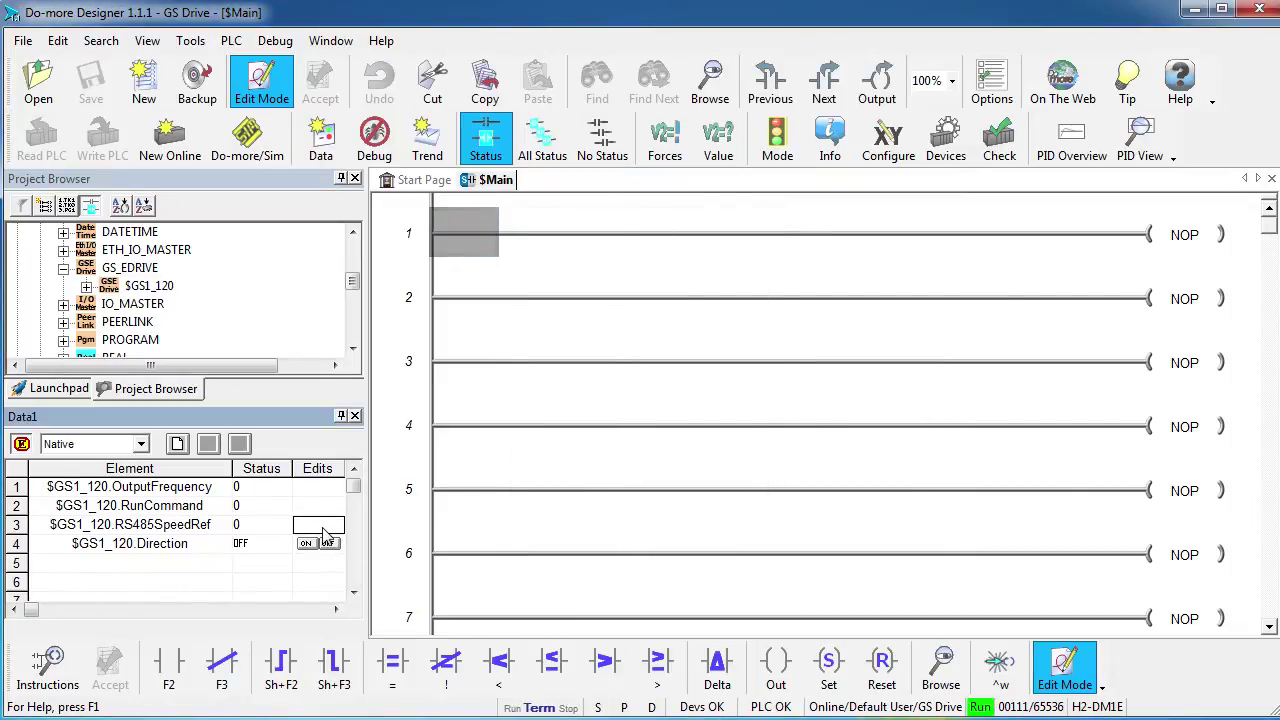
text(500)
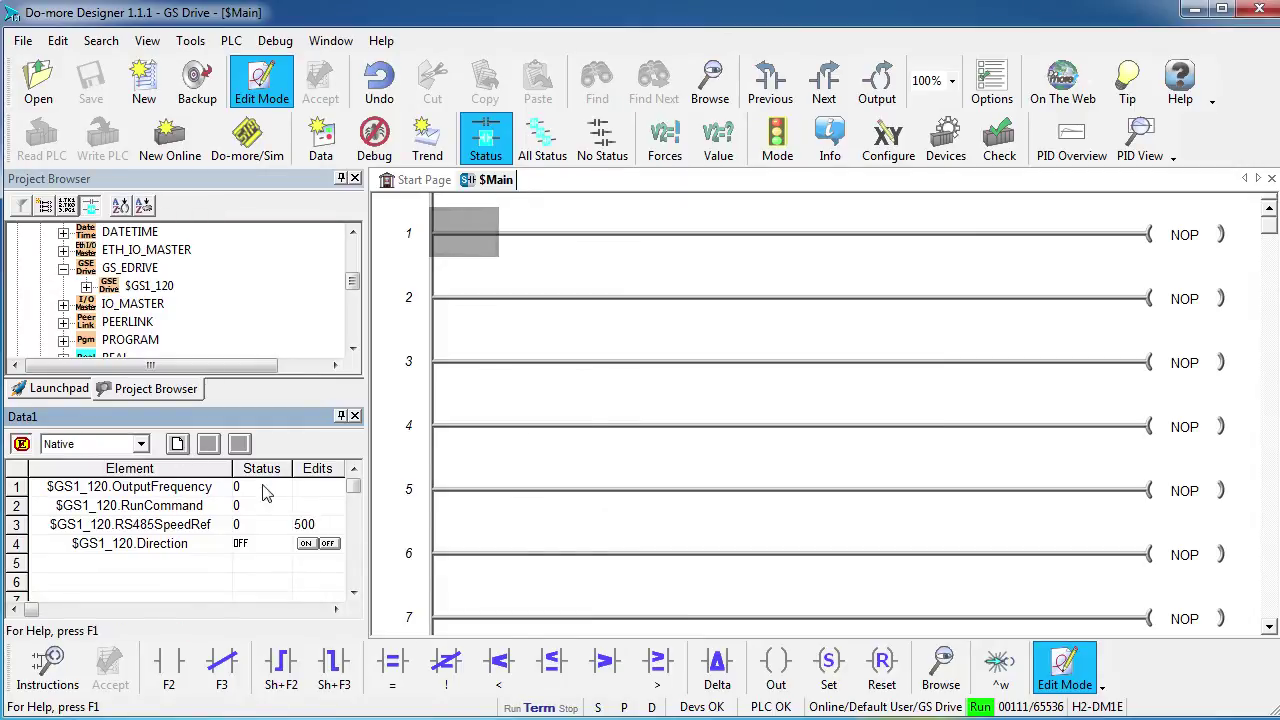
key(Return)
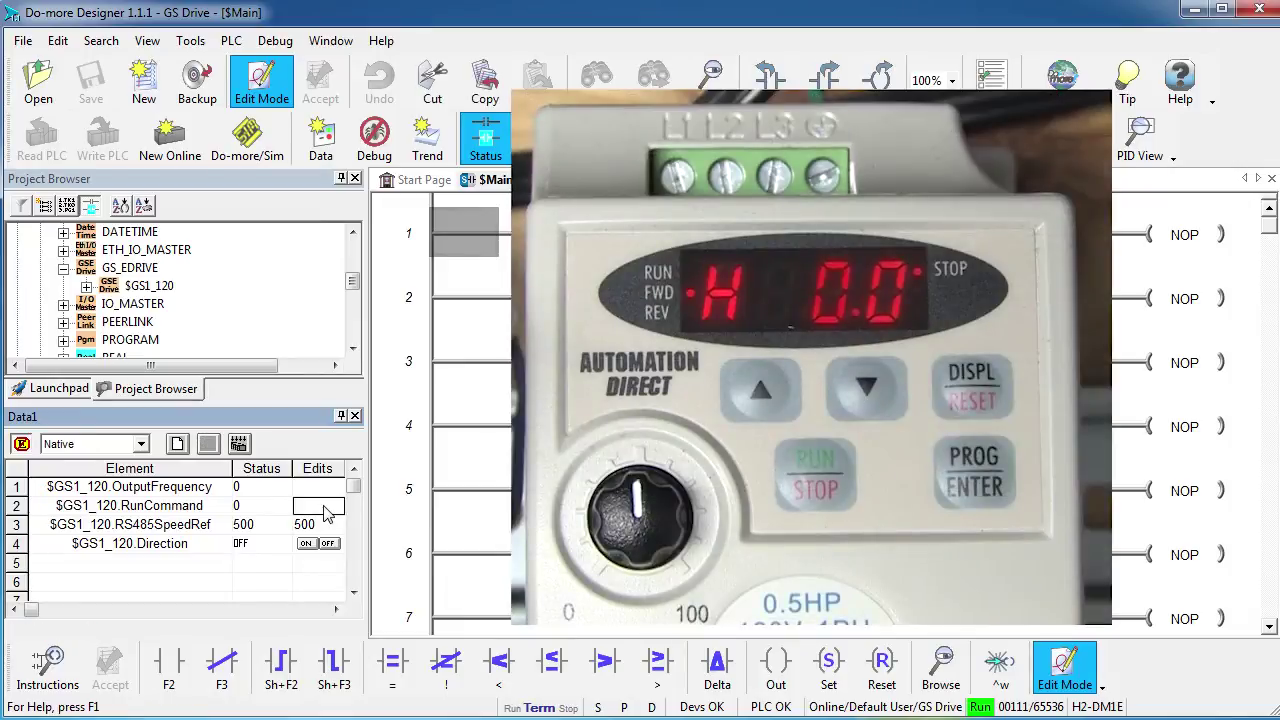
Start the drive with RunCommand 1, then write RunCommand 0 to stop it.
click(318, 506)
text(1)
click(208, 444)
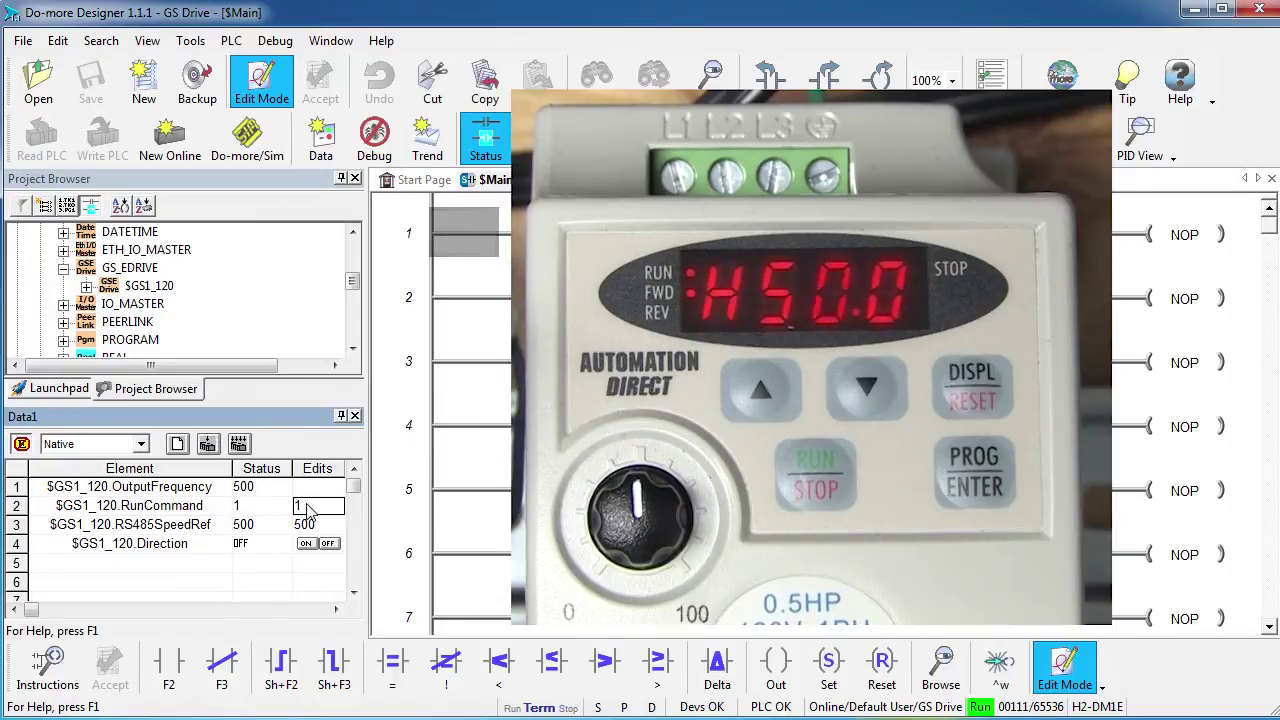
key(BackSpace)
text(0)
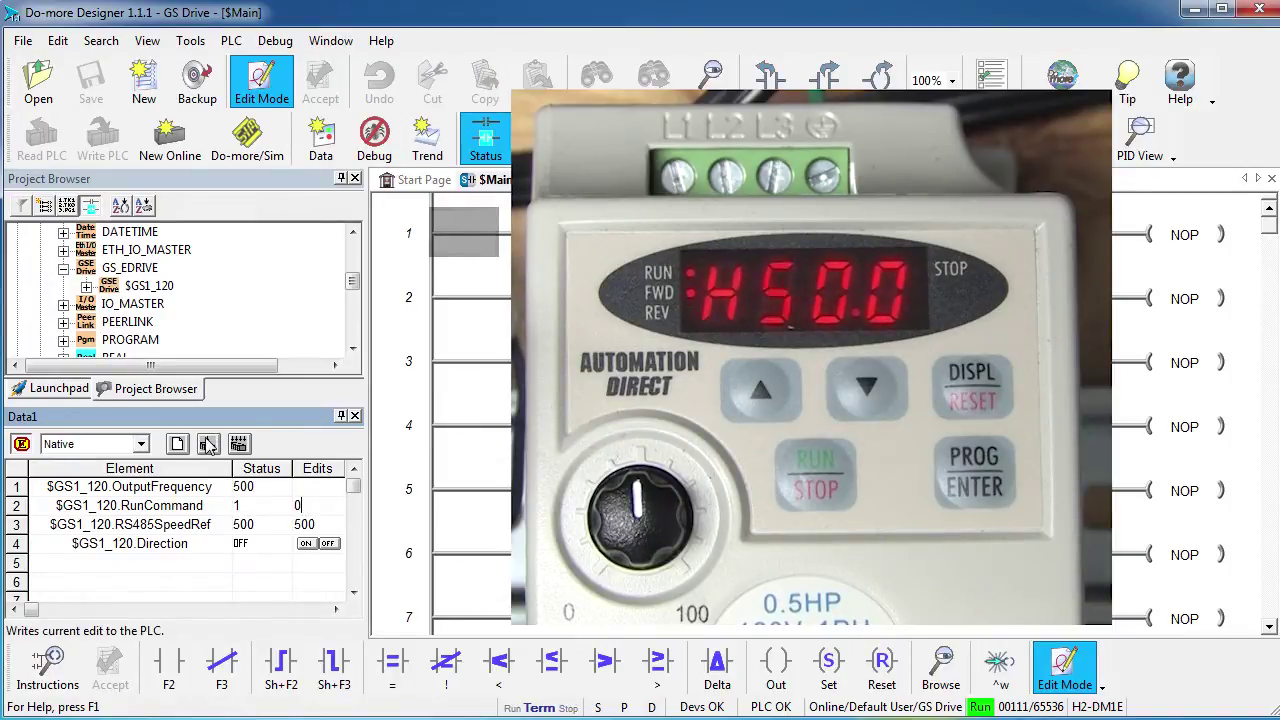
click(208, 444)
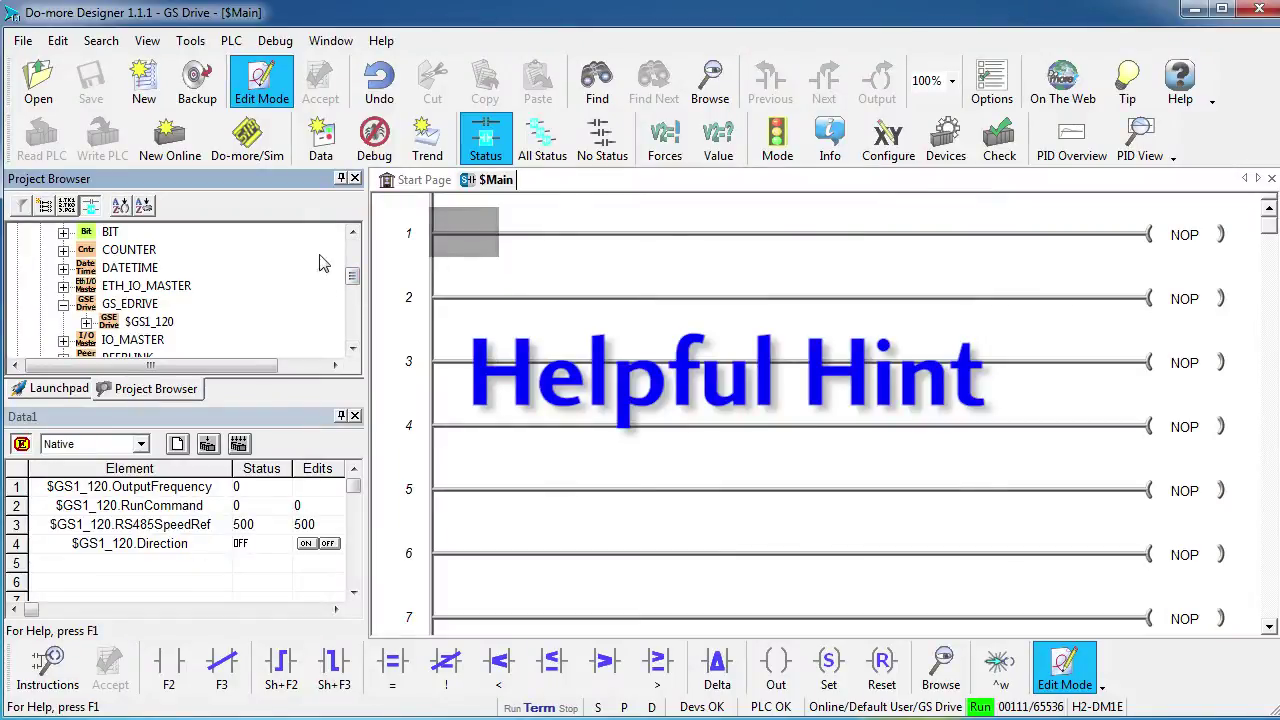
click(352, 232)
click(352, 232)
click(352, 232)
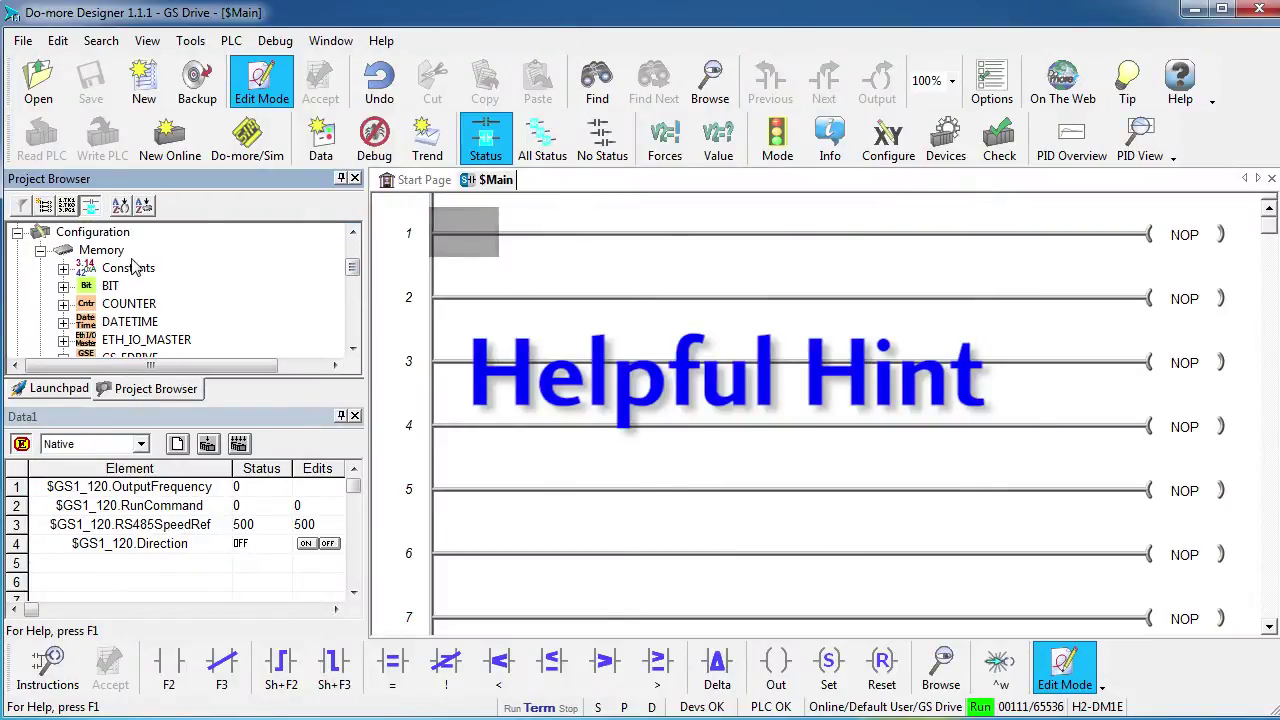
click(352, 348)
click(352, 348)
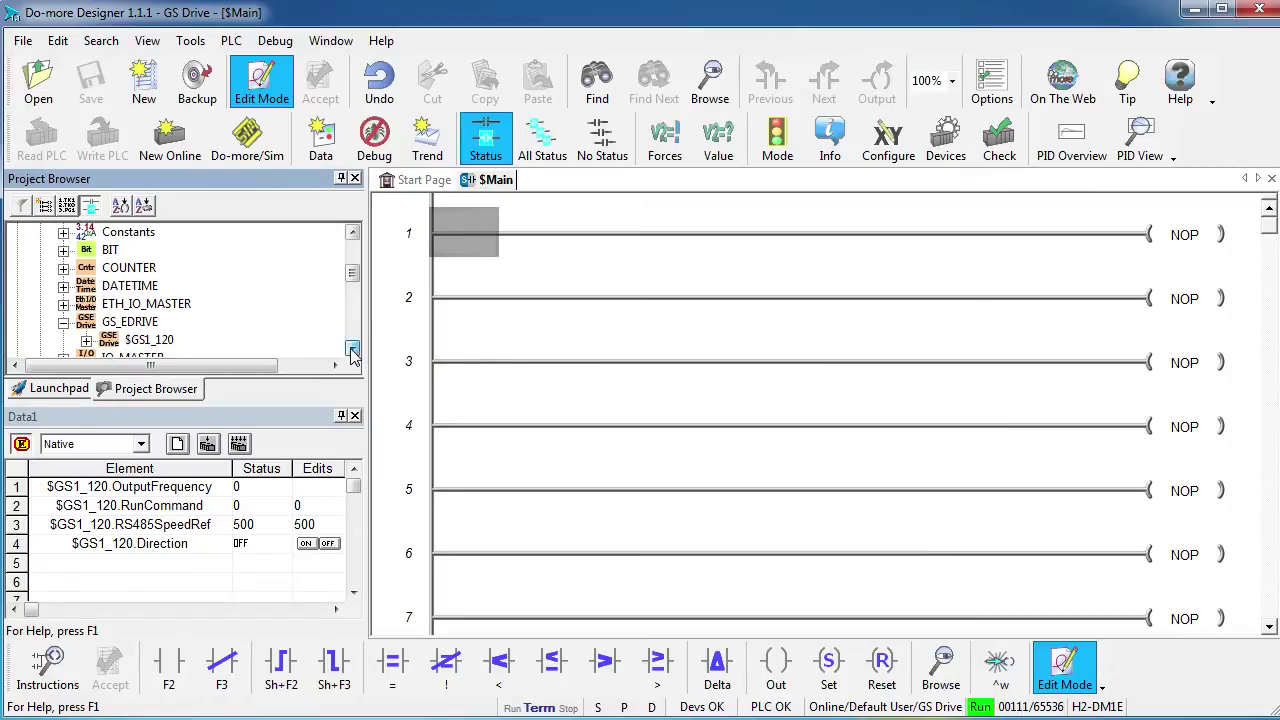
click(352, 348)
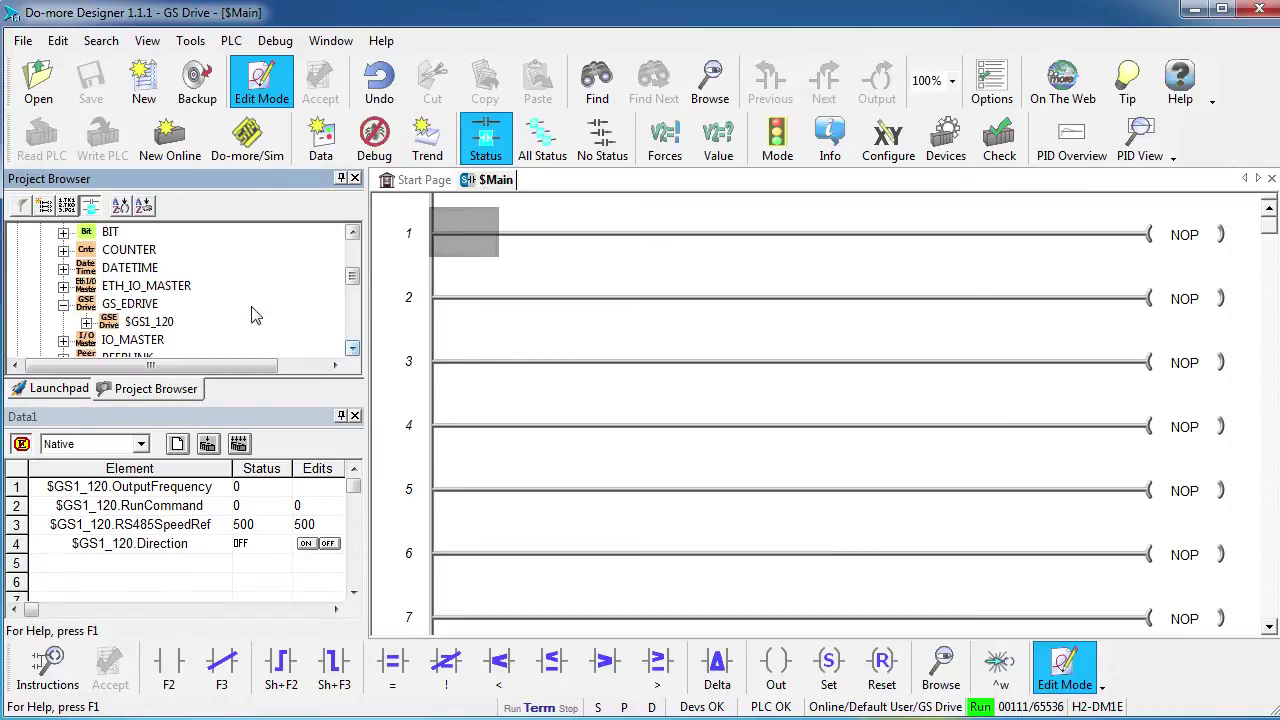
click(145, 206)
Replace the NOP on rung 1 with a GSREGWR instruction.
click(1192, 238)
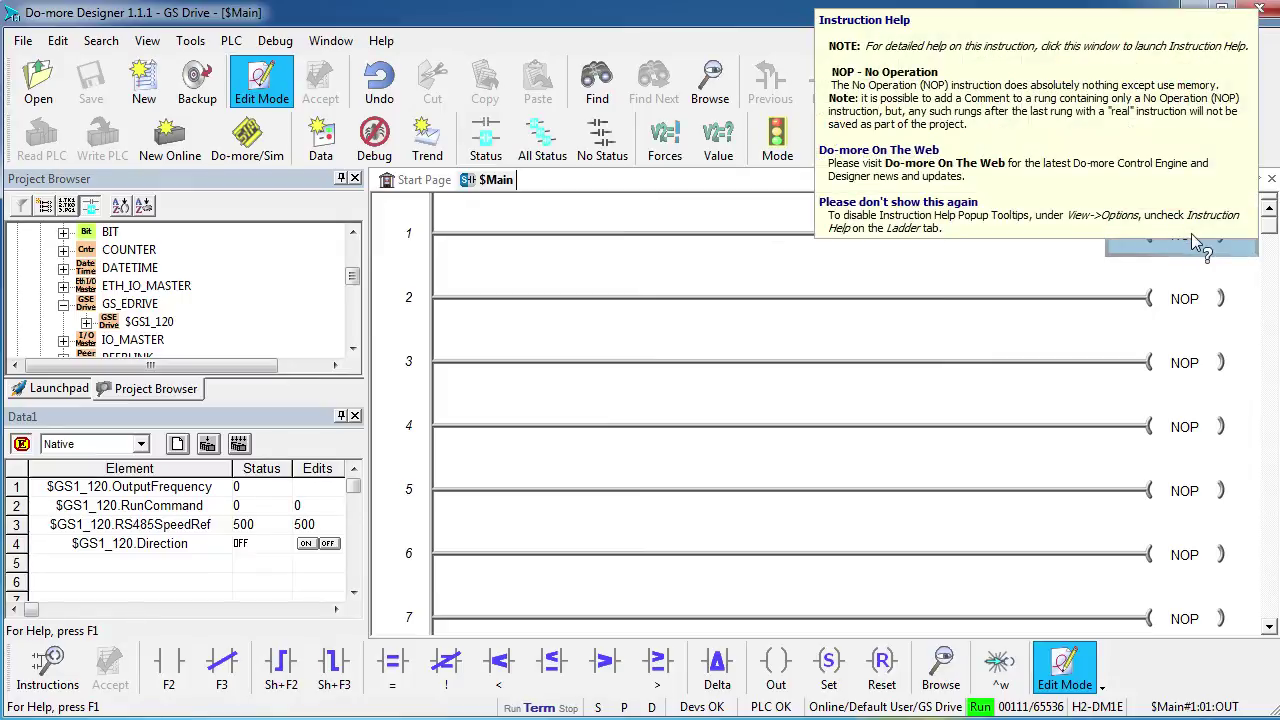
text(GSREGWR)
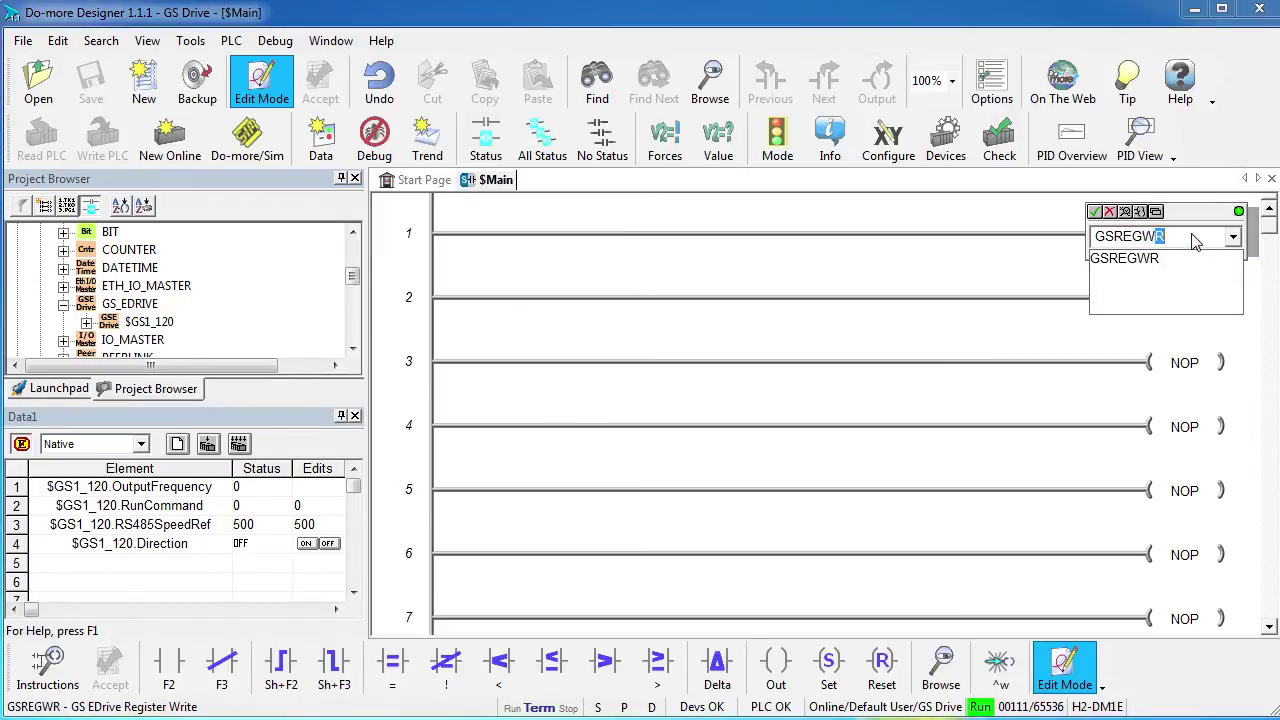
key(Return)
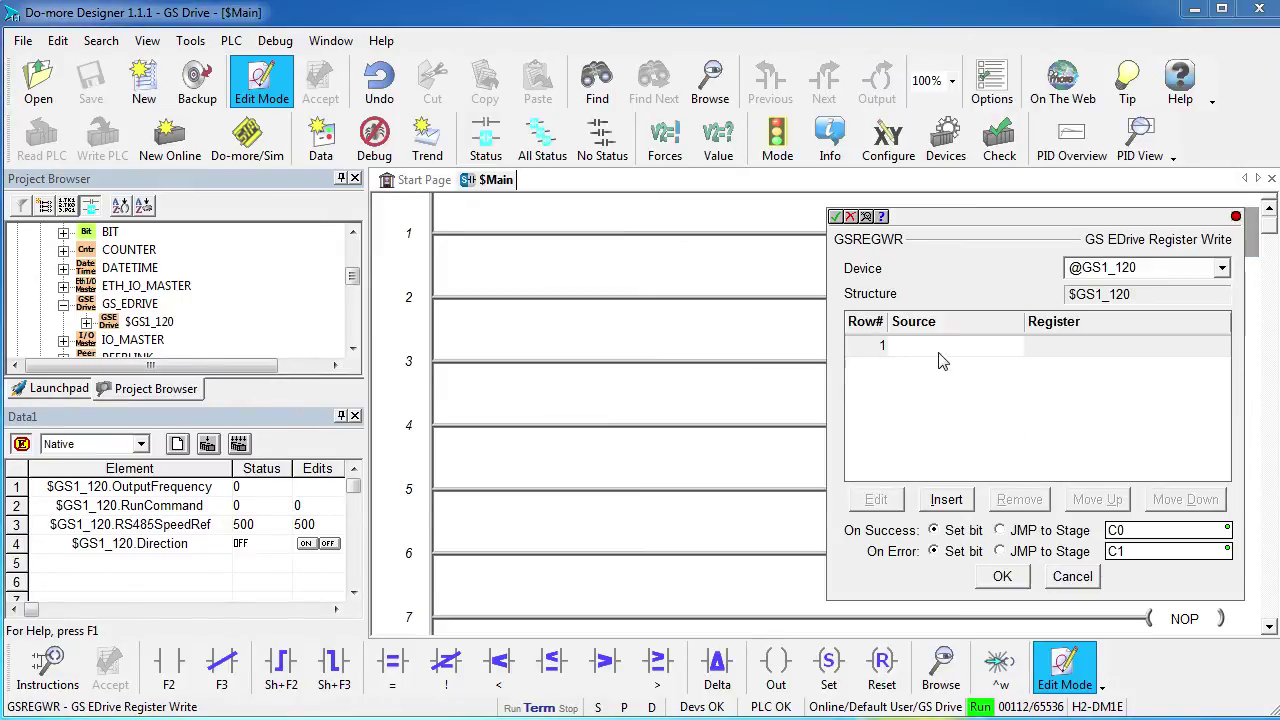
Make row 1 write source 230 to P0.00 Motor Nameplate Voltage.
double_click(943, 350)
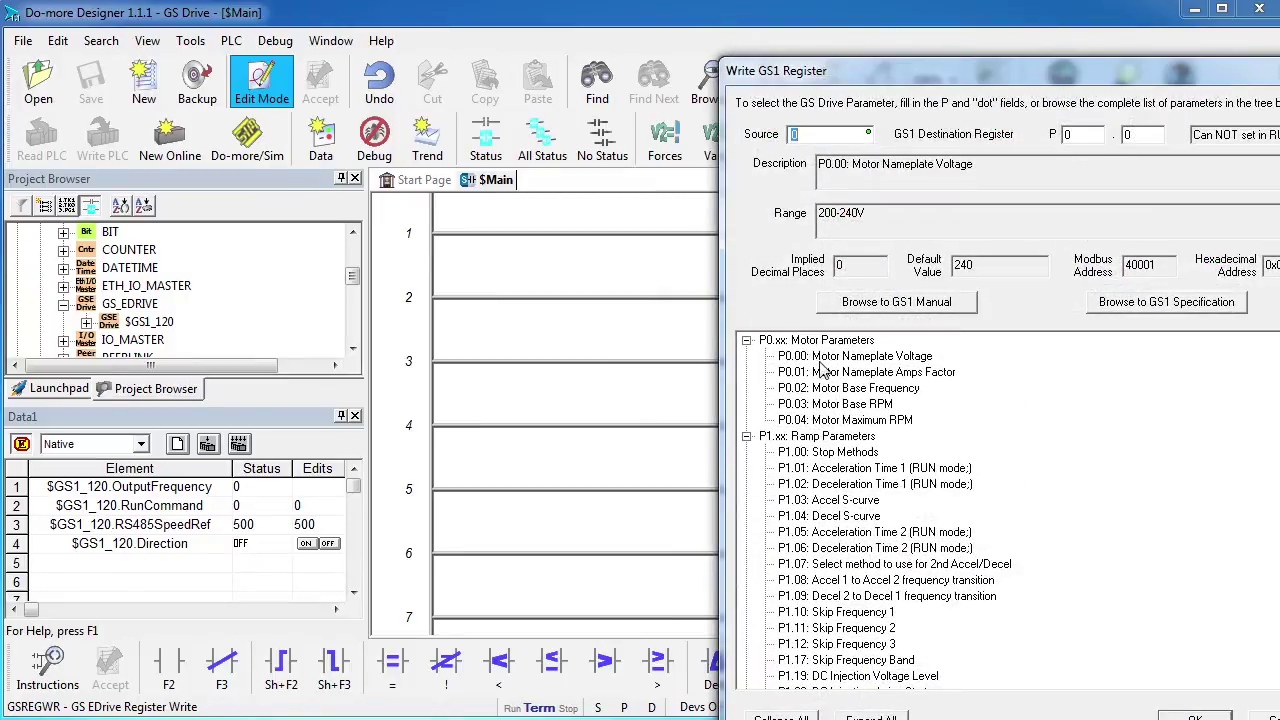
scroll(963, 512, down, 20)
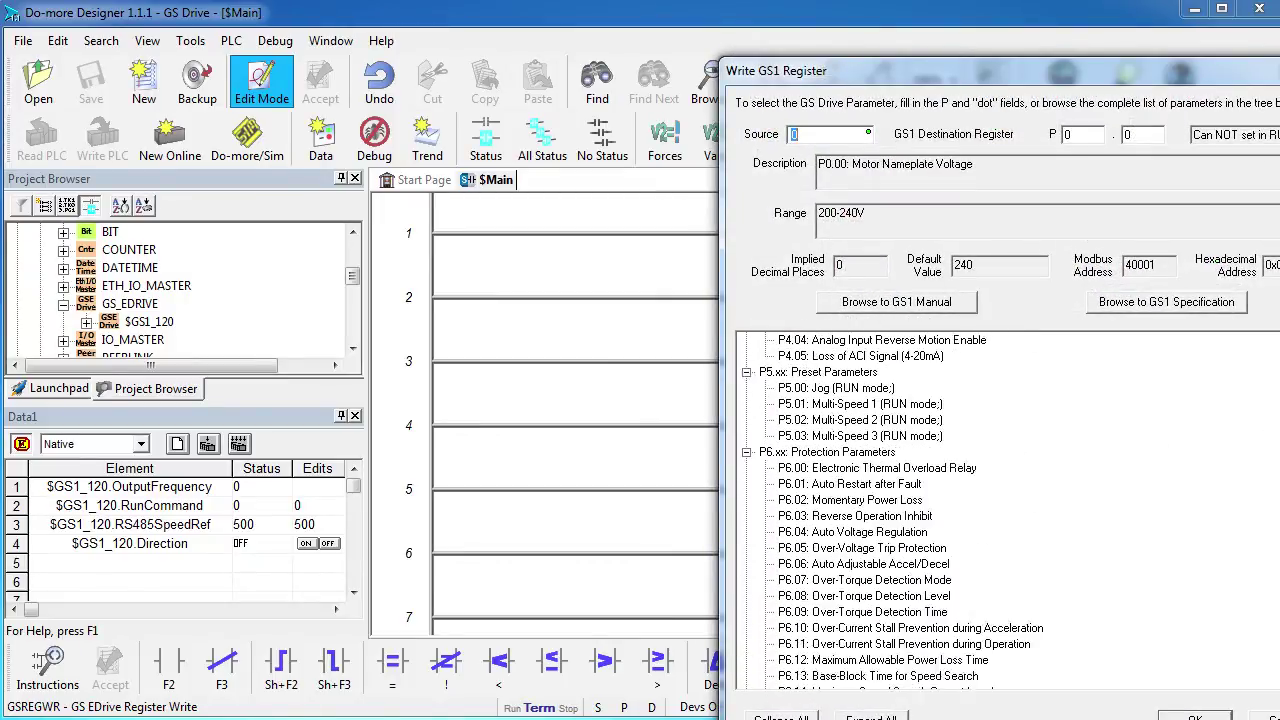
scroll(963, 512, up, 20)
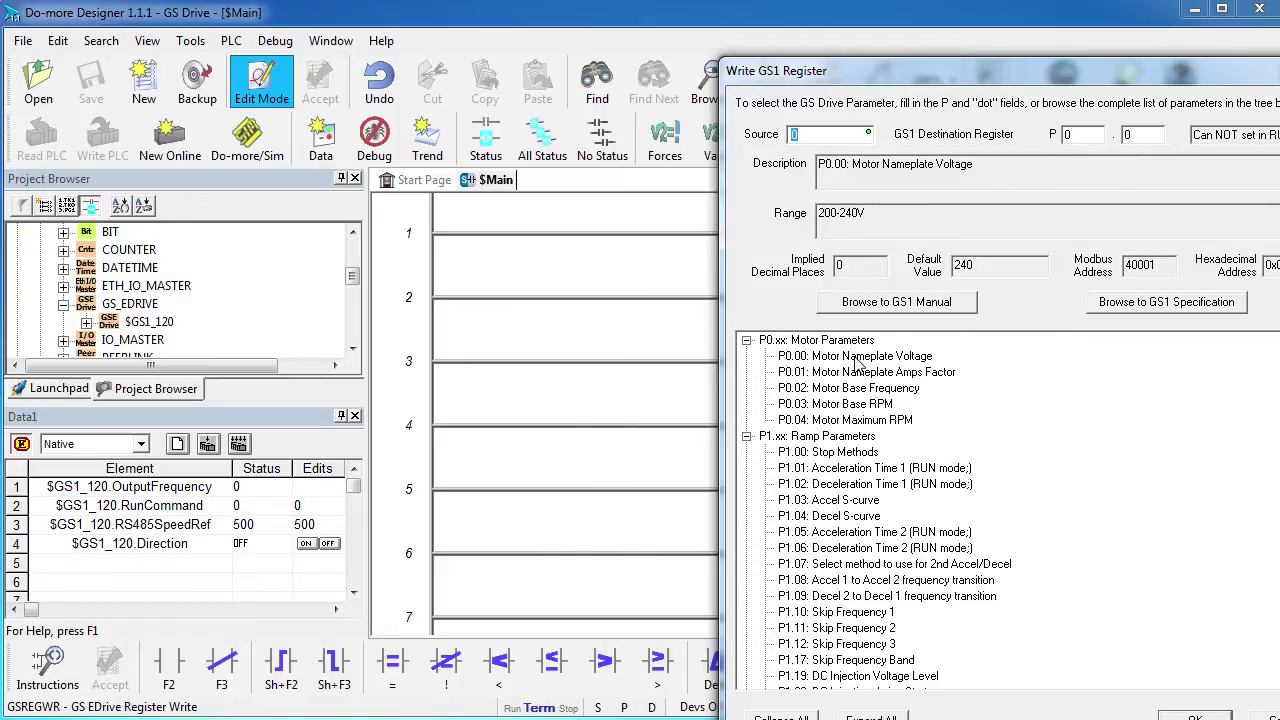
click(856, 358)
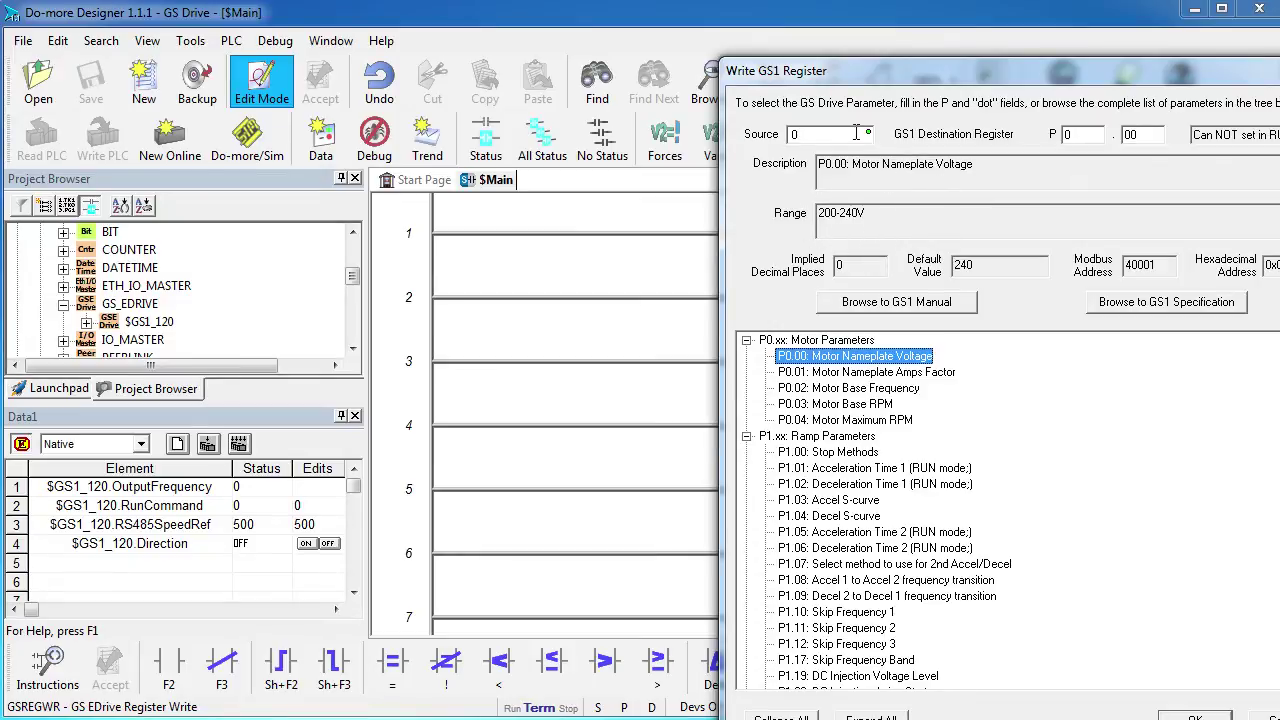
double_click(806, 134)
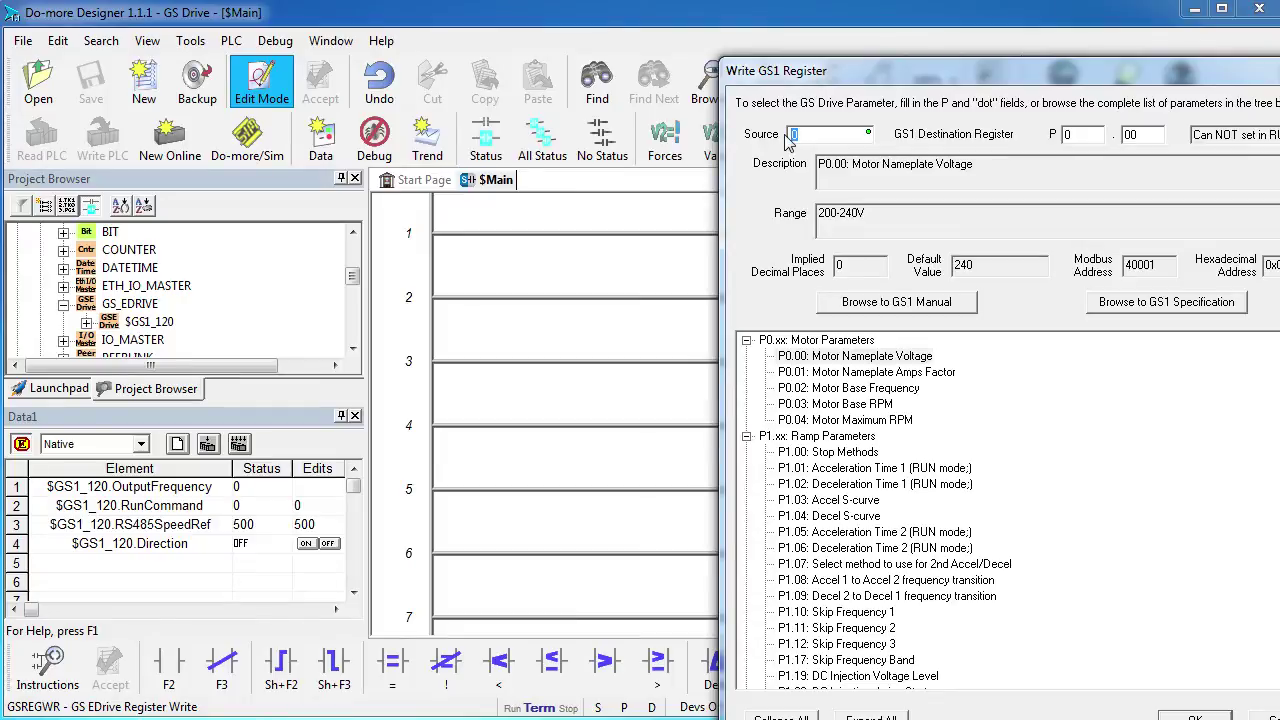
text(230)
key(Return)
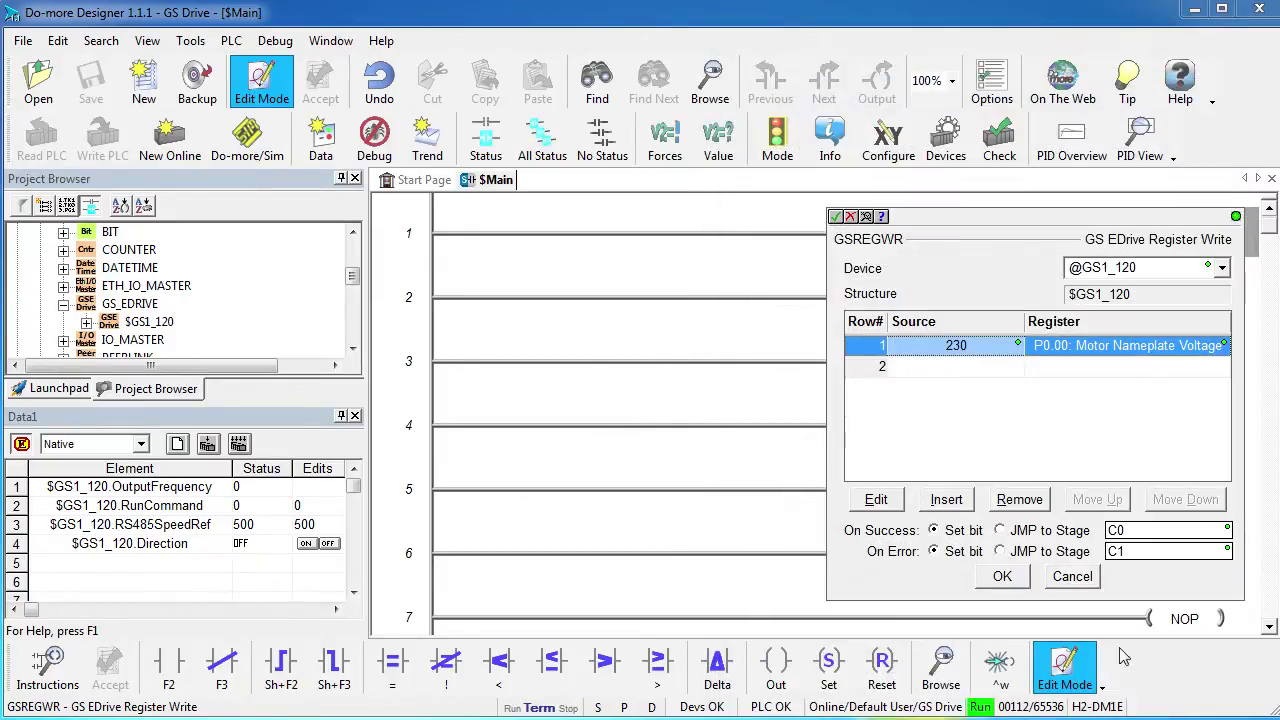
Fill row 2 with target P0.02 Motor Base Frequency and source value 60.
double_click(957, 366)
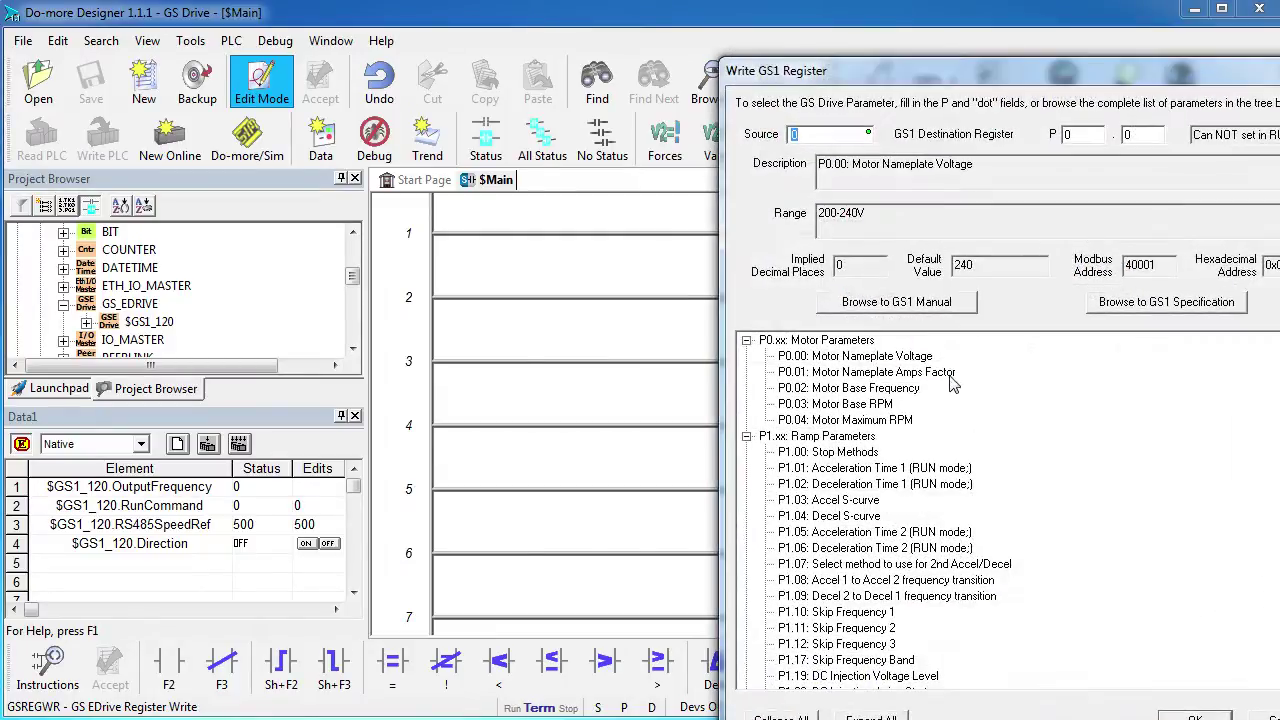
click(856, 390)
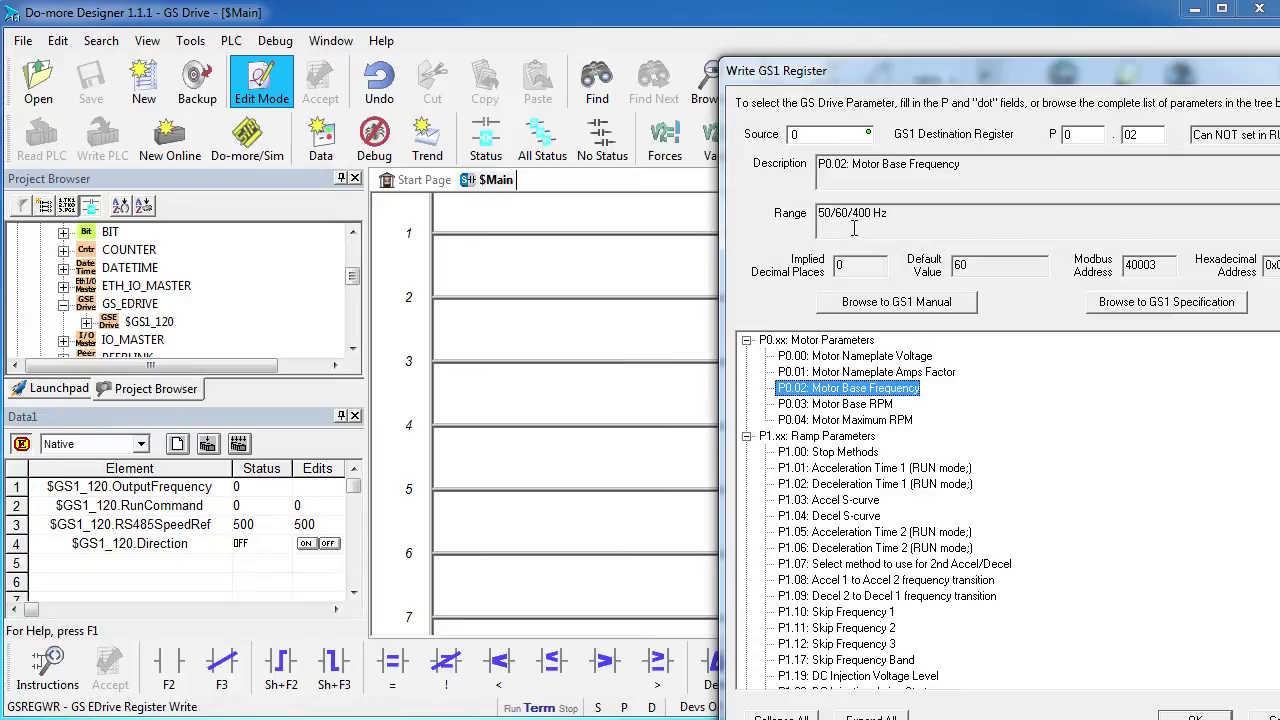
click(815, 136)
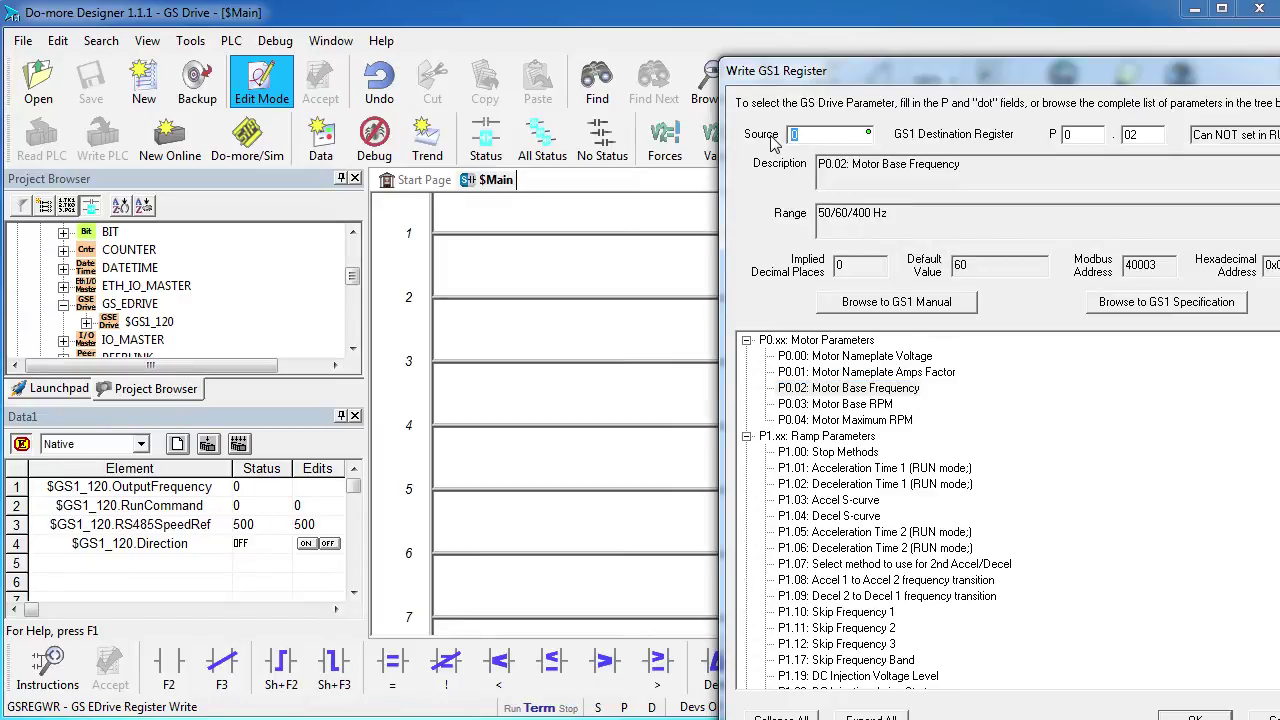
text(60)
key(Return)
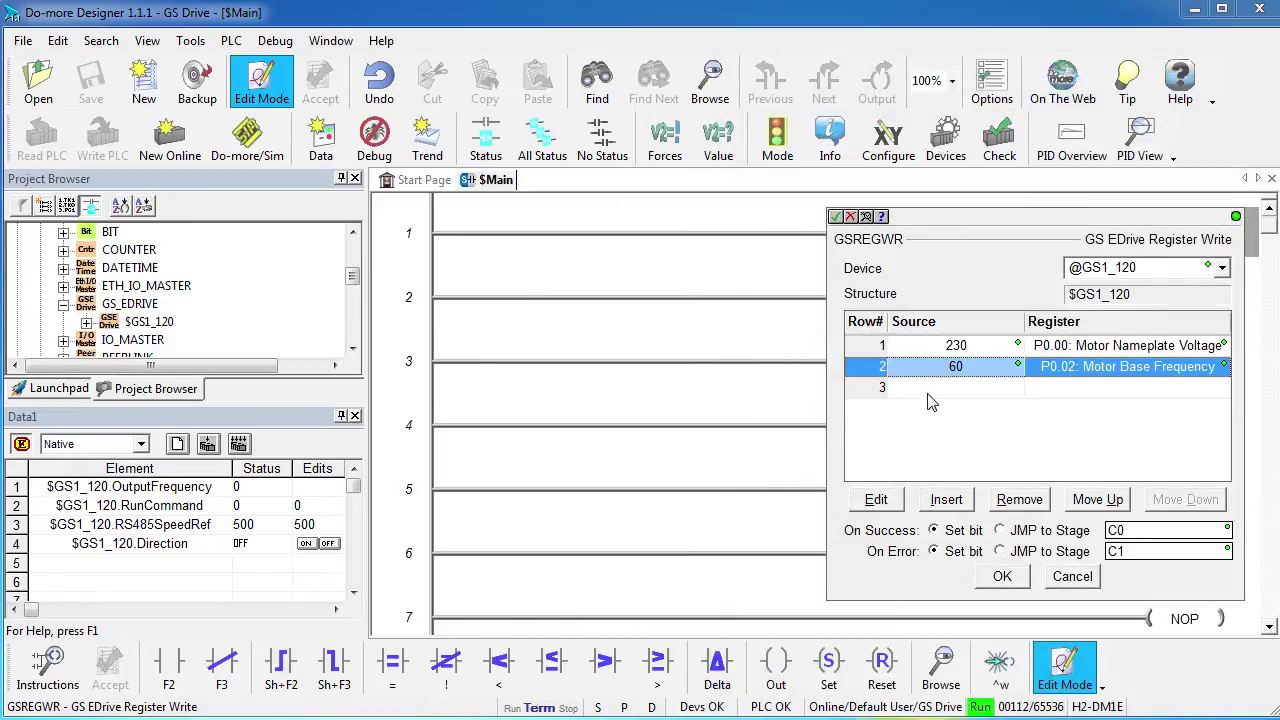
Set row 3 to write 10 to P0.01 Motor Nameplate Amps Factor and open the GS1 manual.
double_click(931, 397)
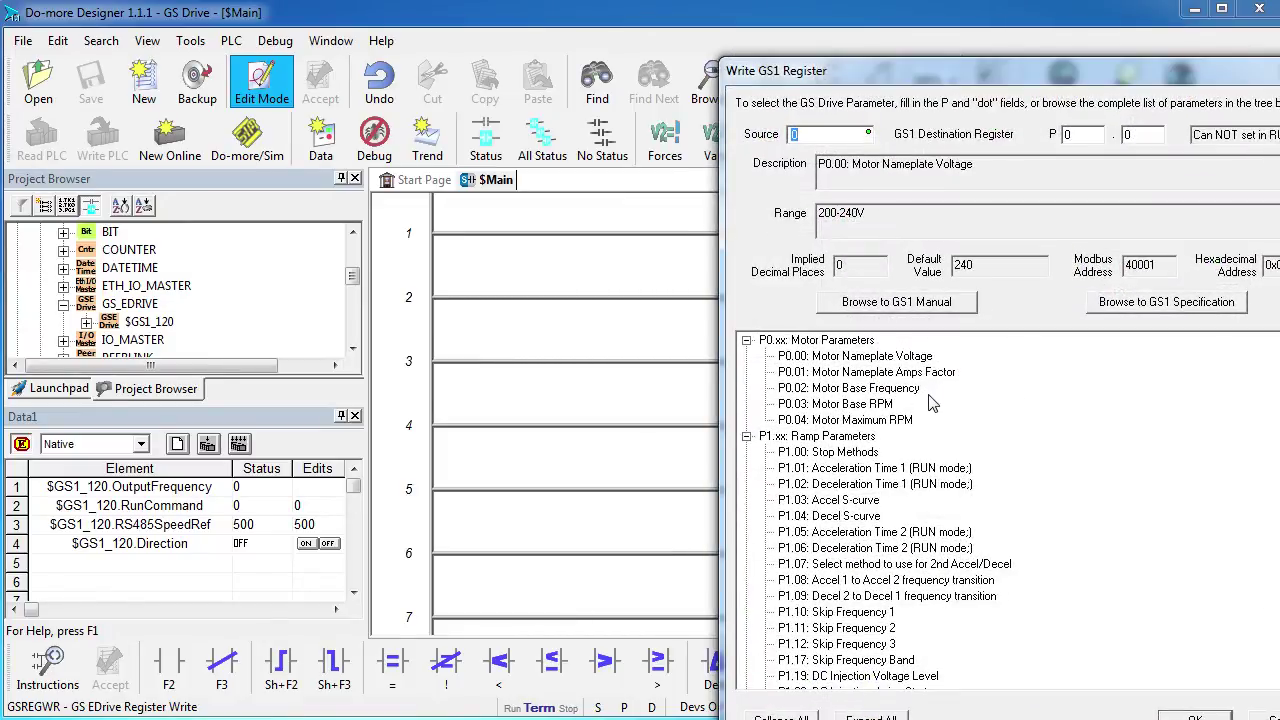
click(898, 372)
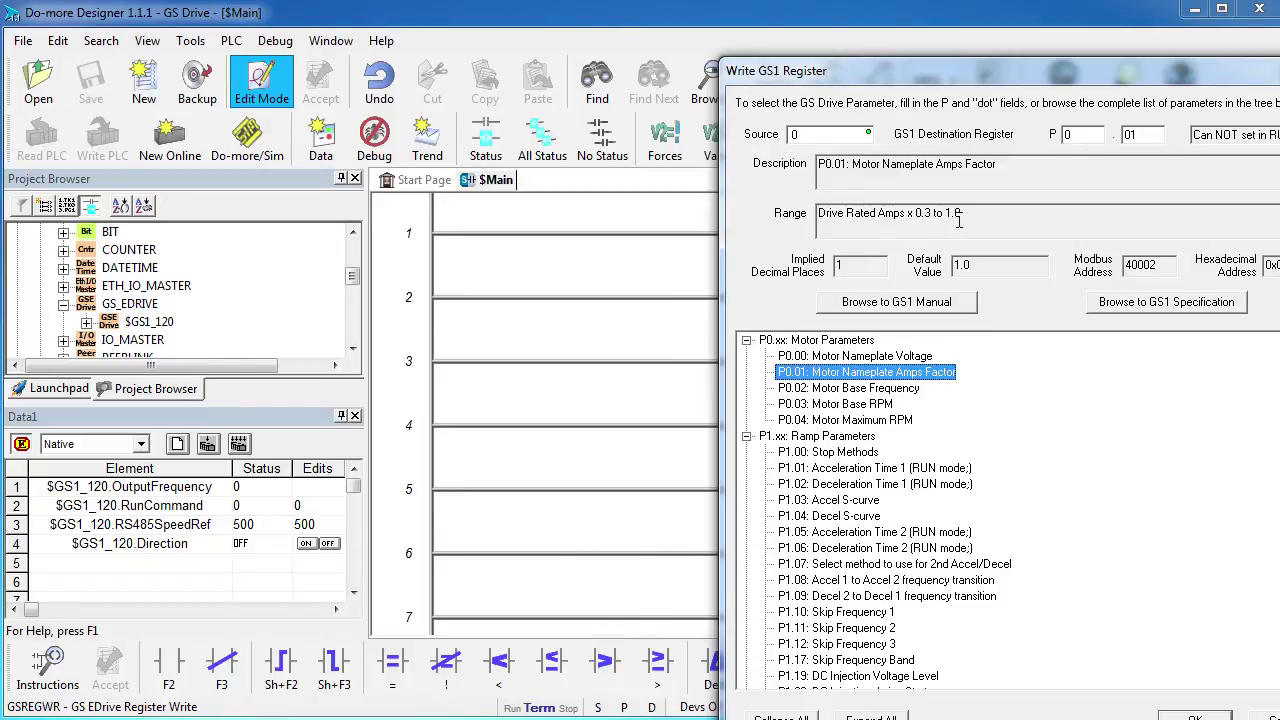
click(820, 133)
key(BackSpace)
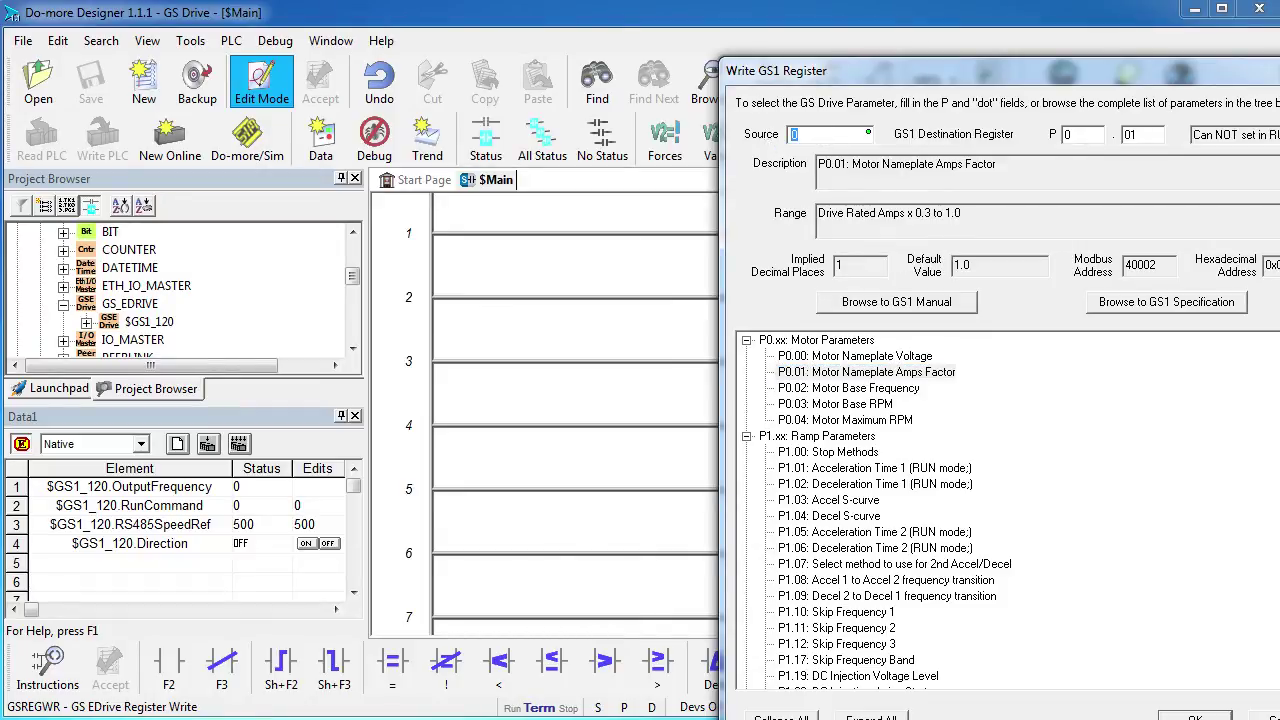
text(10)
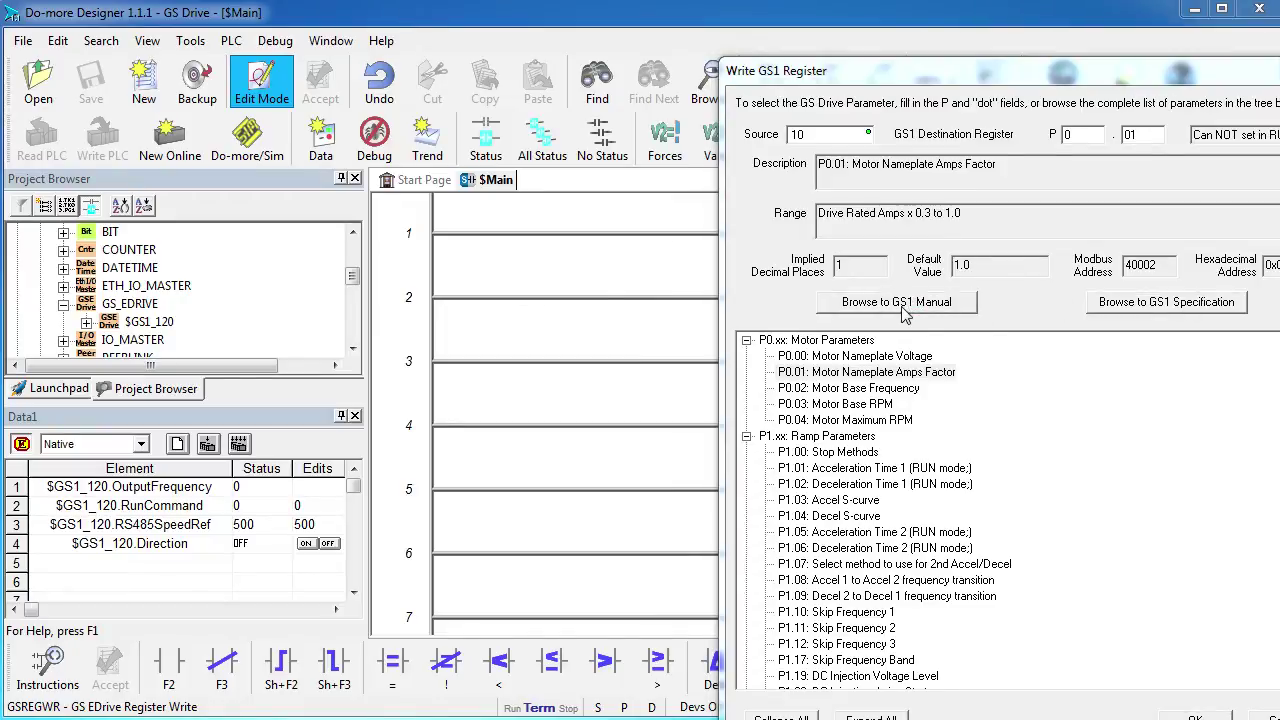
click(905, 313)
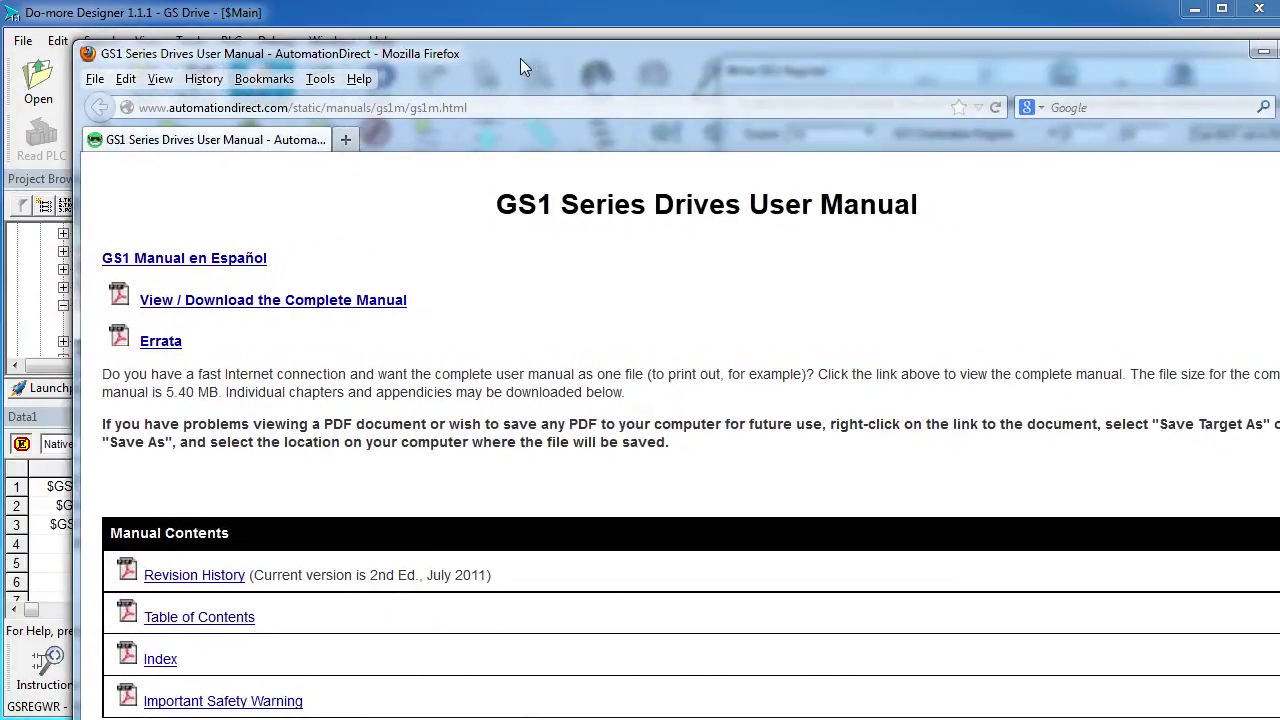
scroll(359, 614, down, 5)
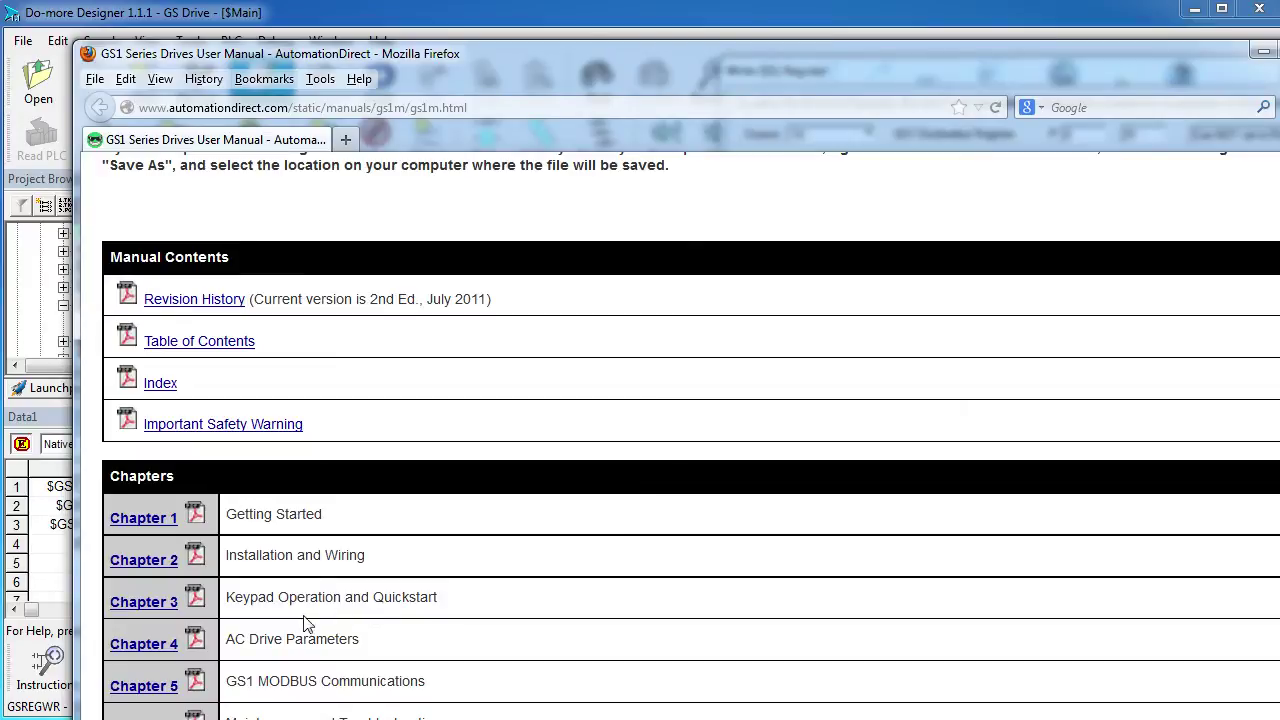
click(143, 644)
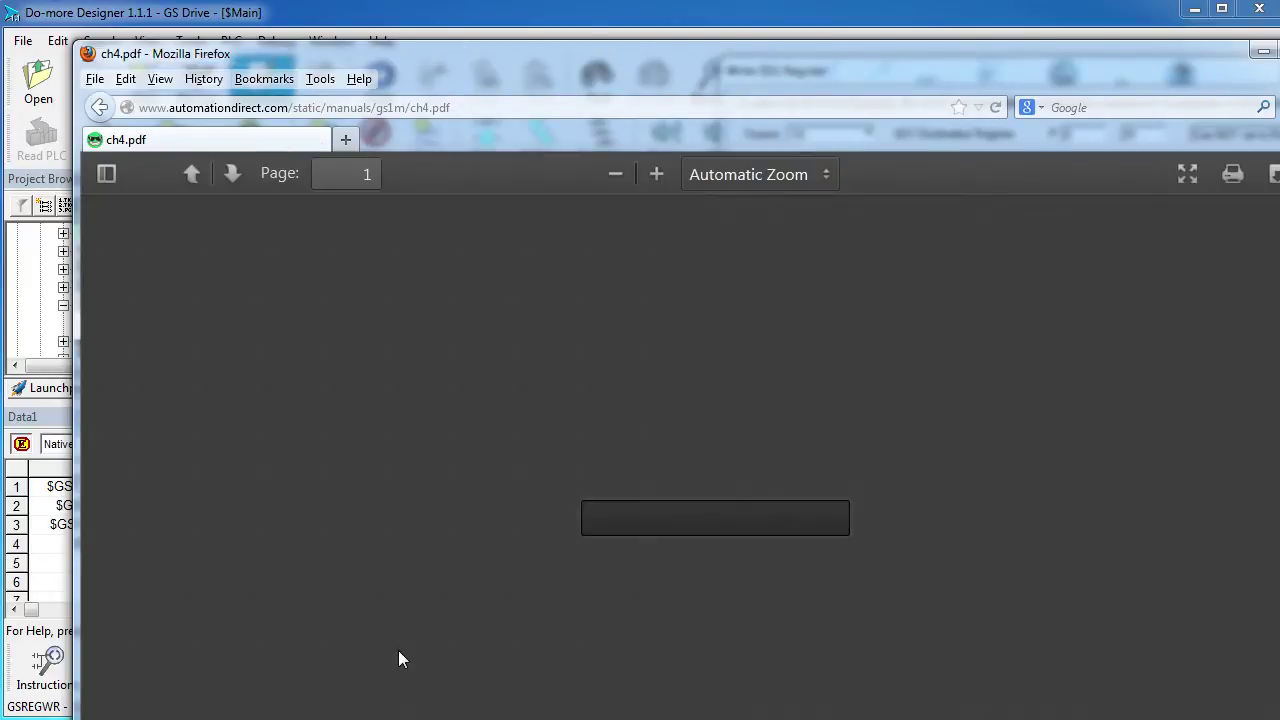
scroll(430, 640, down, 15)
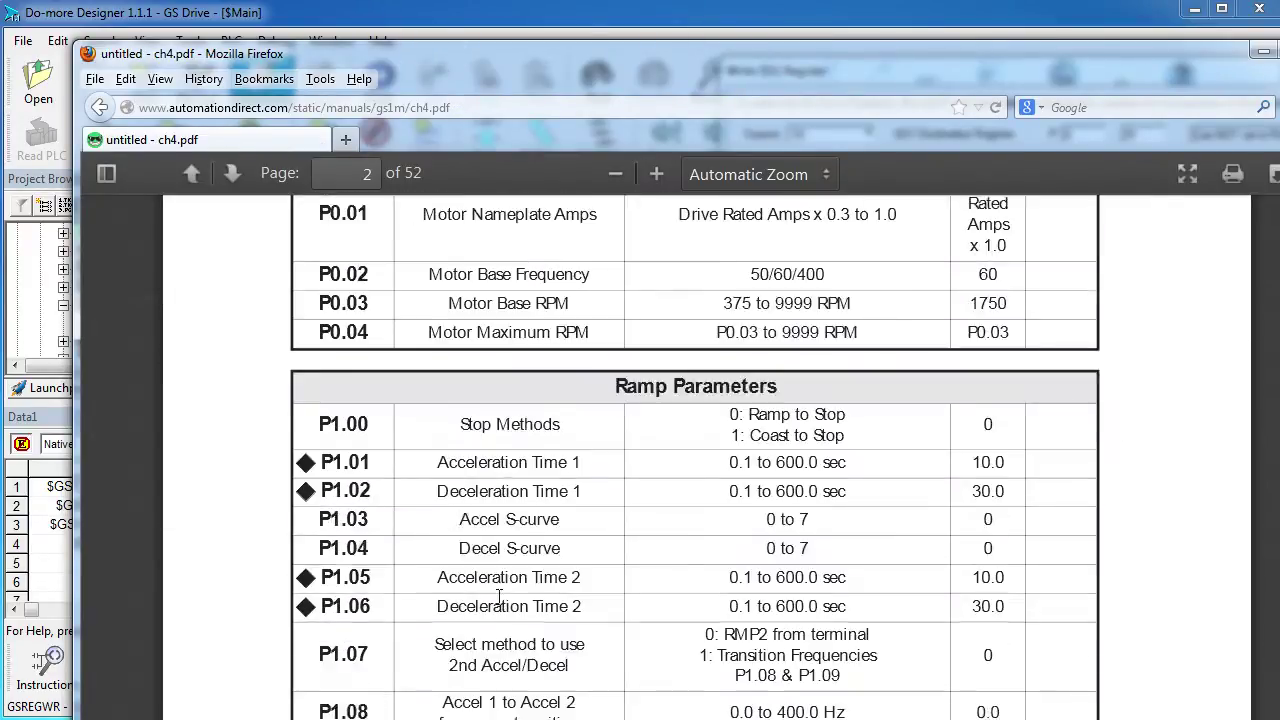
key(alt+Tab)
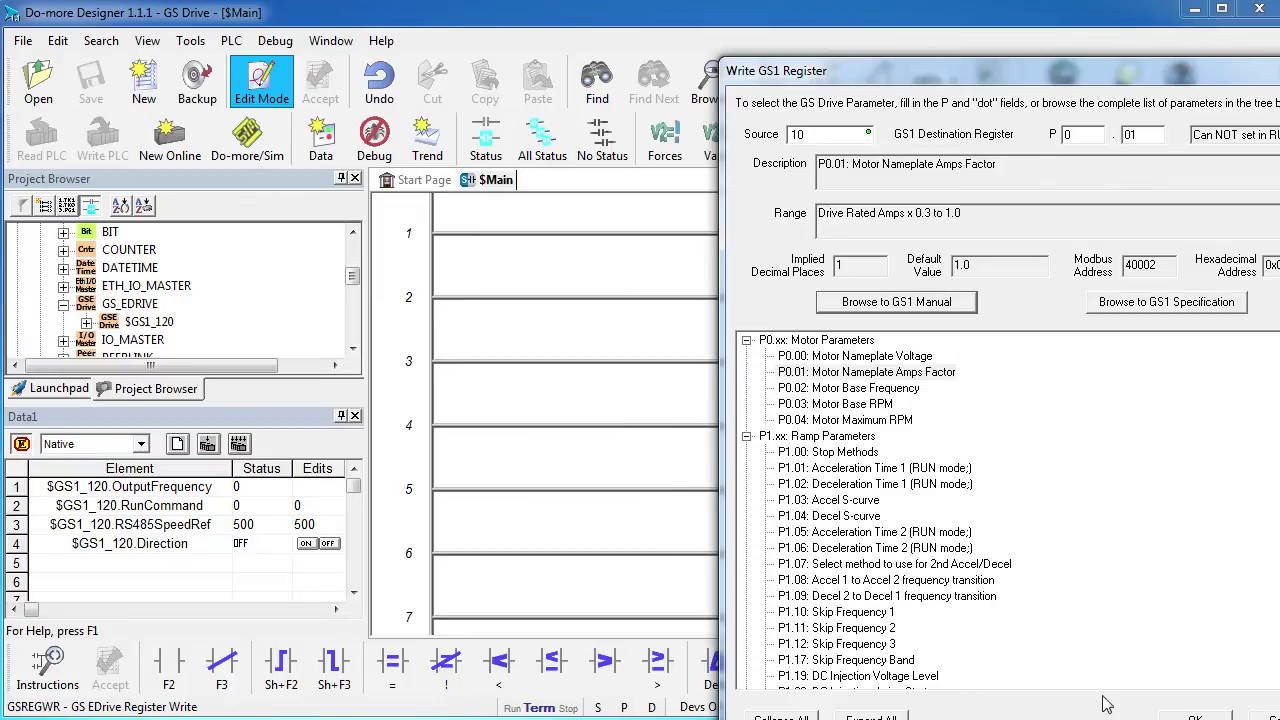
Confirm the amps factor row, change the on-error bit to C99, and accept the GSREGWR block.
click(1196, 717)
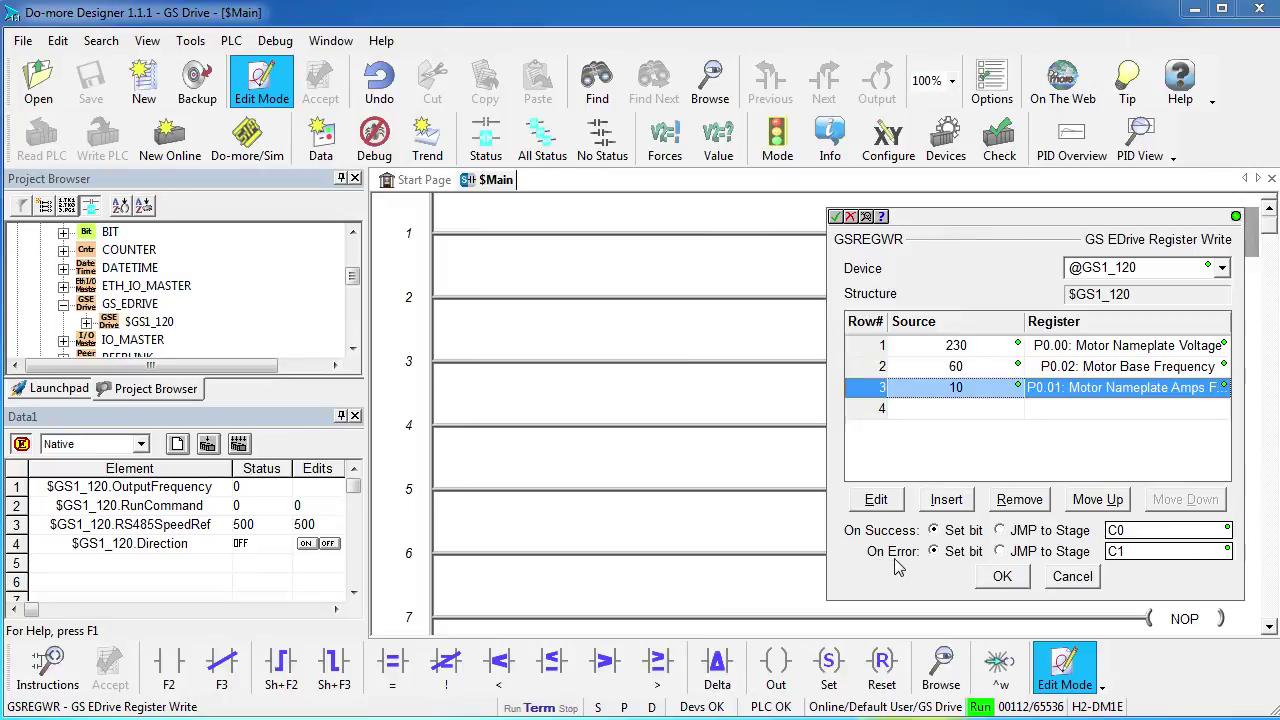
click(1131, 551)
key(BackSpace)
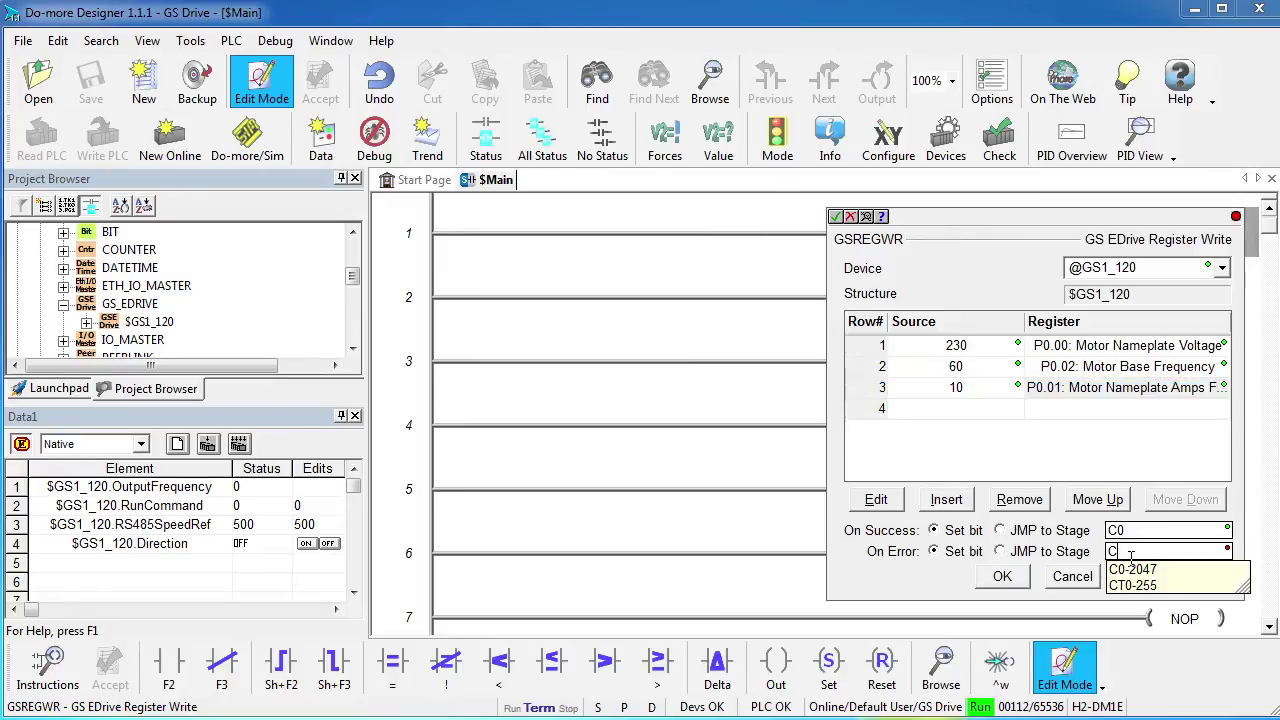
text(99)
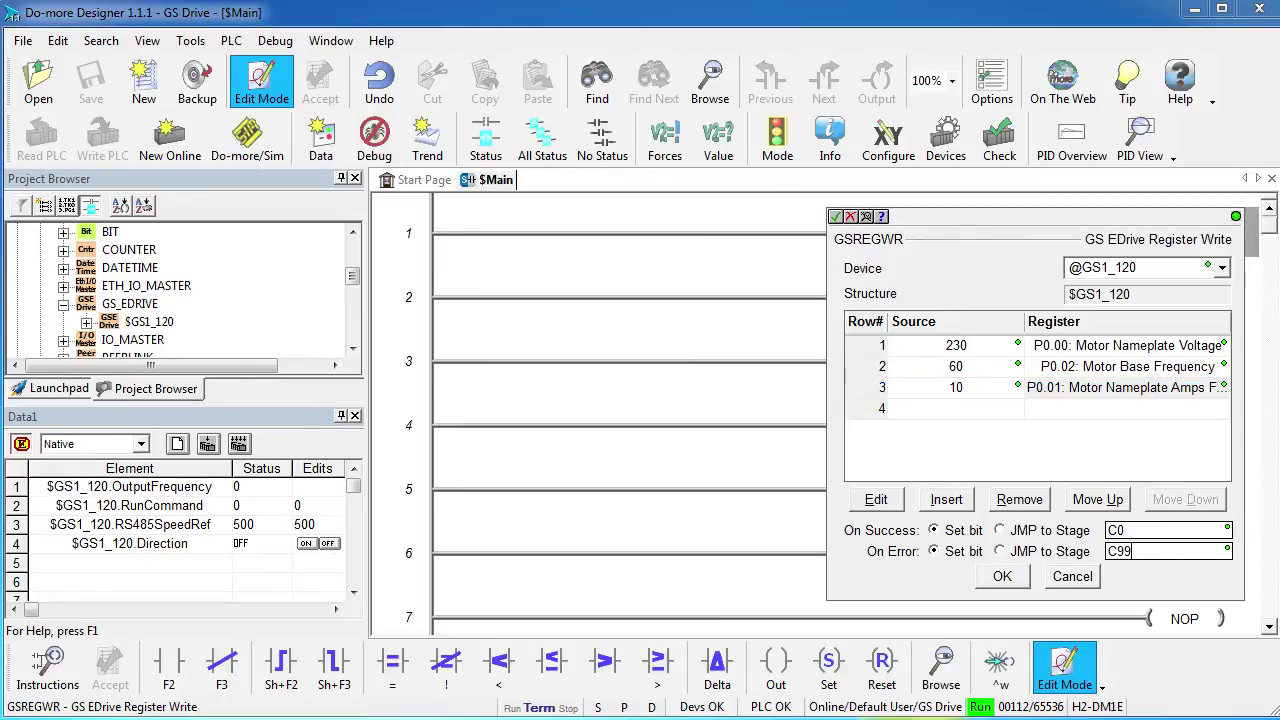
click(1004, 577)
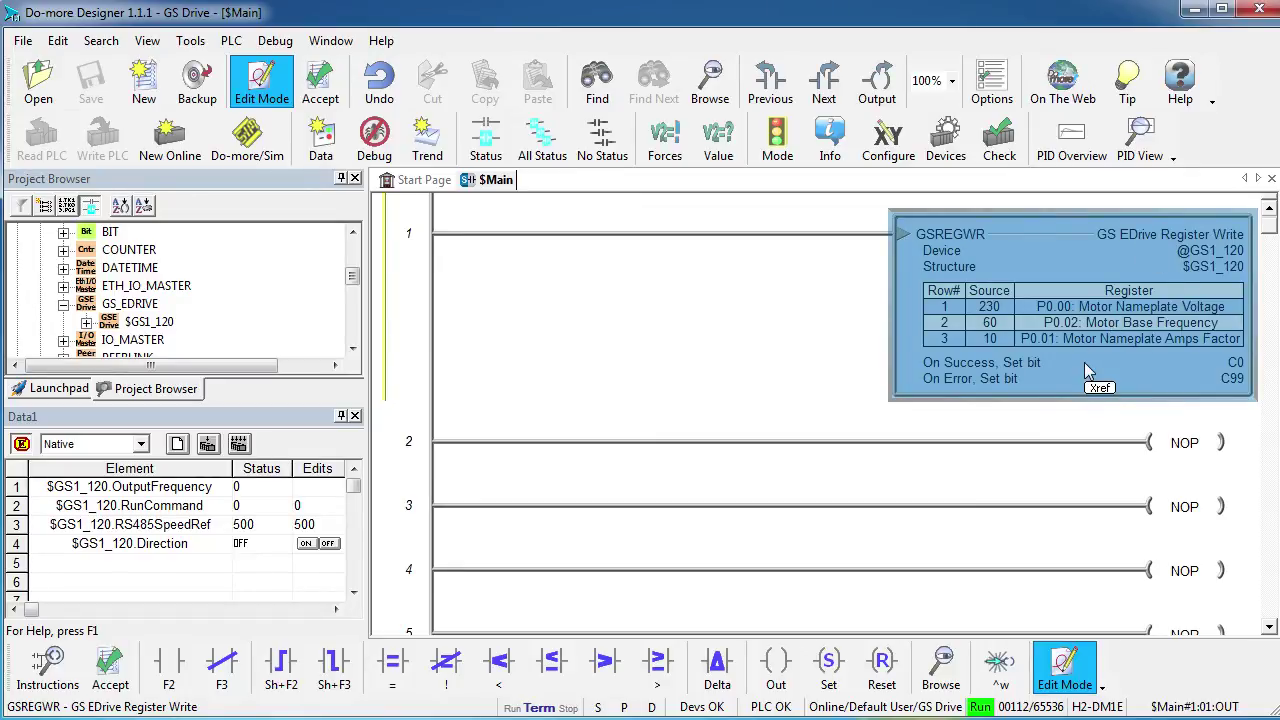
mouse_move(1083, 365)
key(Left)
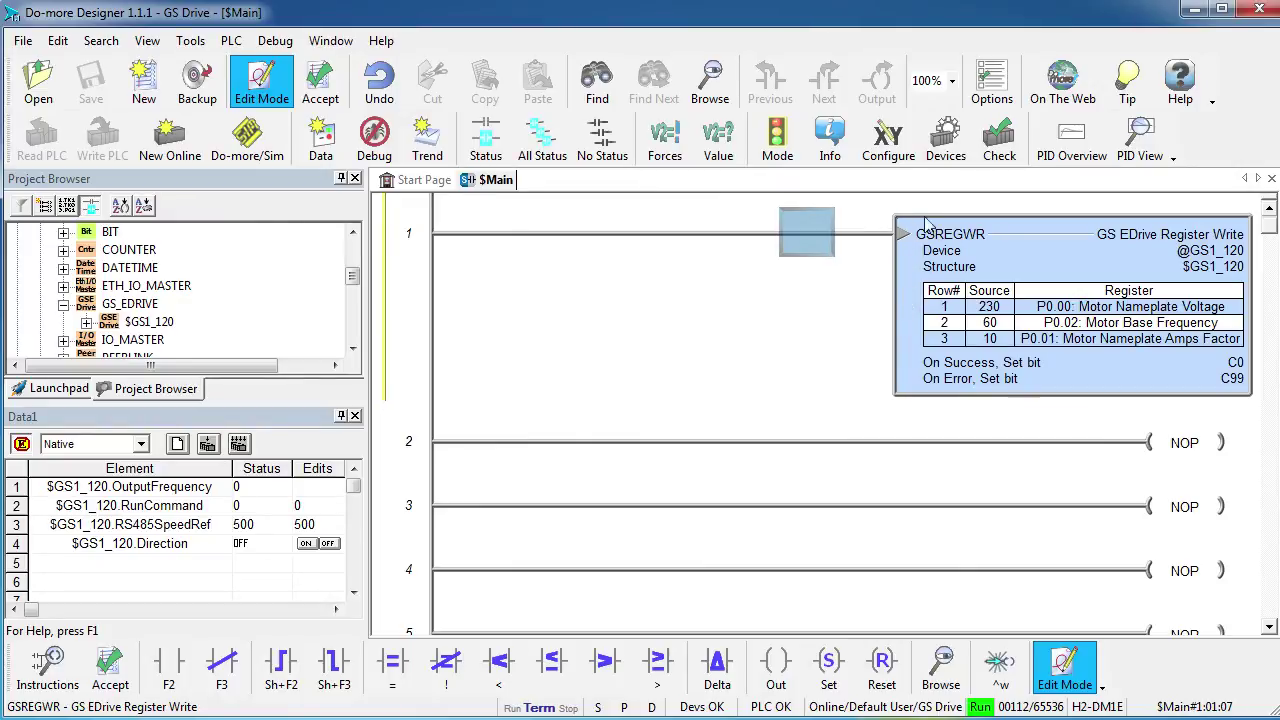